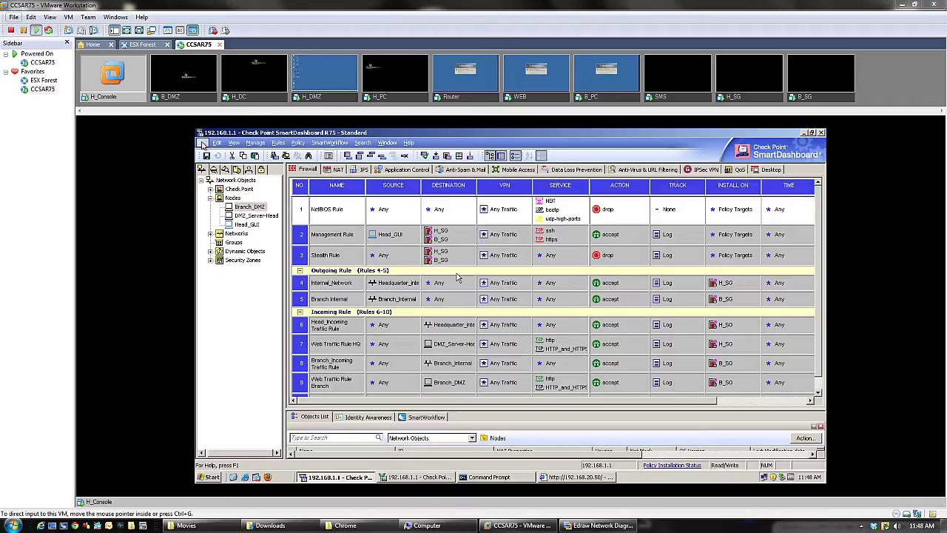
# Step: Try to create a policy package named "New York" that includes Firewall, Address Translation and Application Control
pyautogui.click(205, 148)
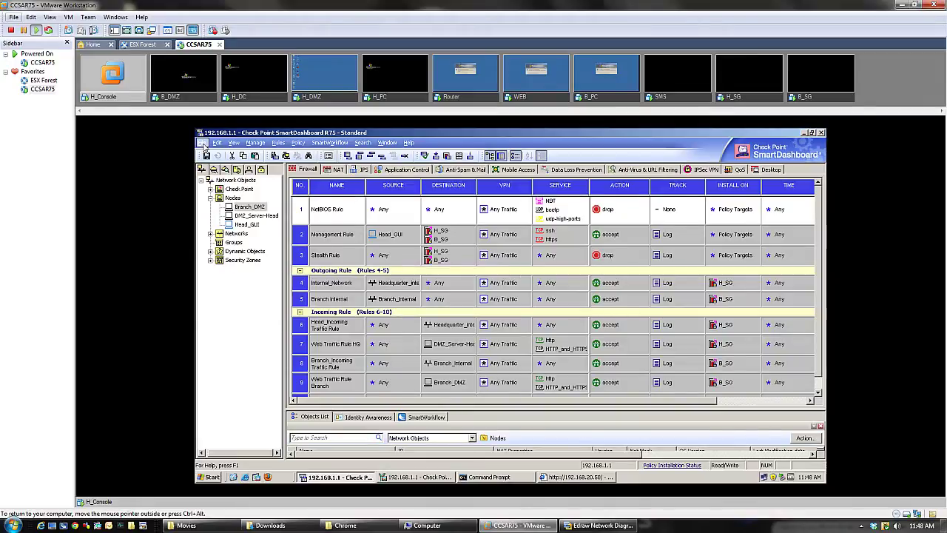
pyautogui.click(202, 144)
pyautogui.click(220, 154)
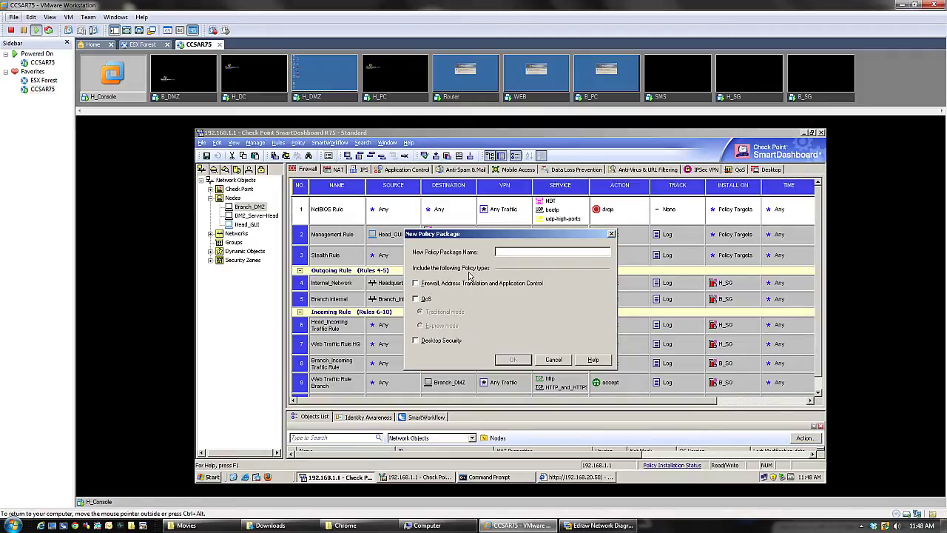
pyautogui.write('New York')
pyautogui.click(415, 284)
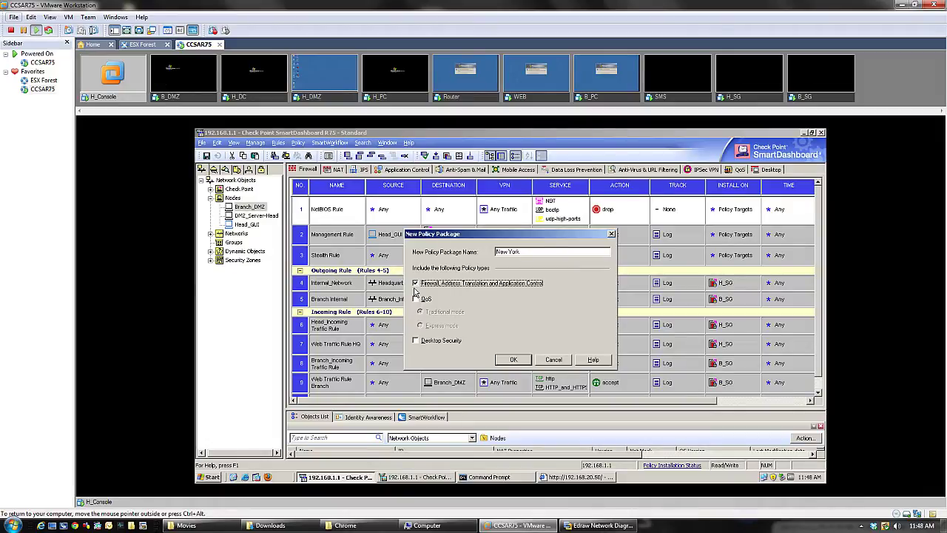
pyautogui.click(514, 361)
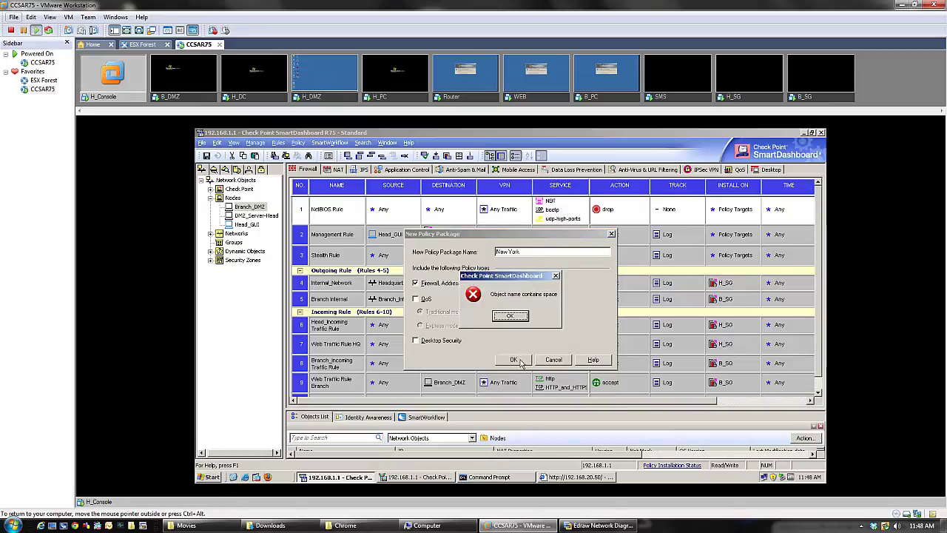
pyautogui.click(510, 316)
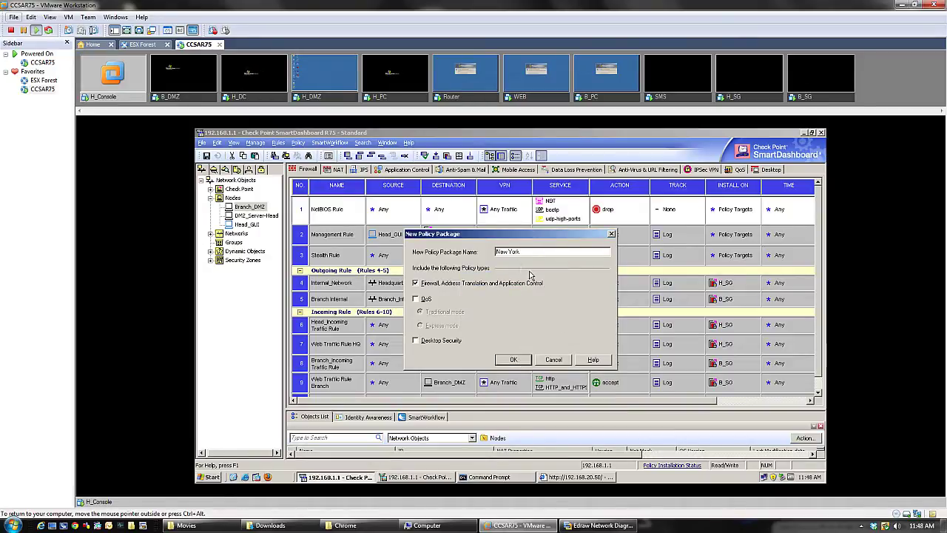
# Step: Change the new package's name to New_York and create the policy package
pyautogui.click(508, 252)
pyautogui.press('BackSpace')
pyautogui.write('_')
pyautogui.click(514, 359)
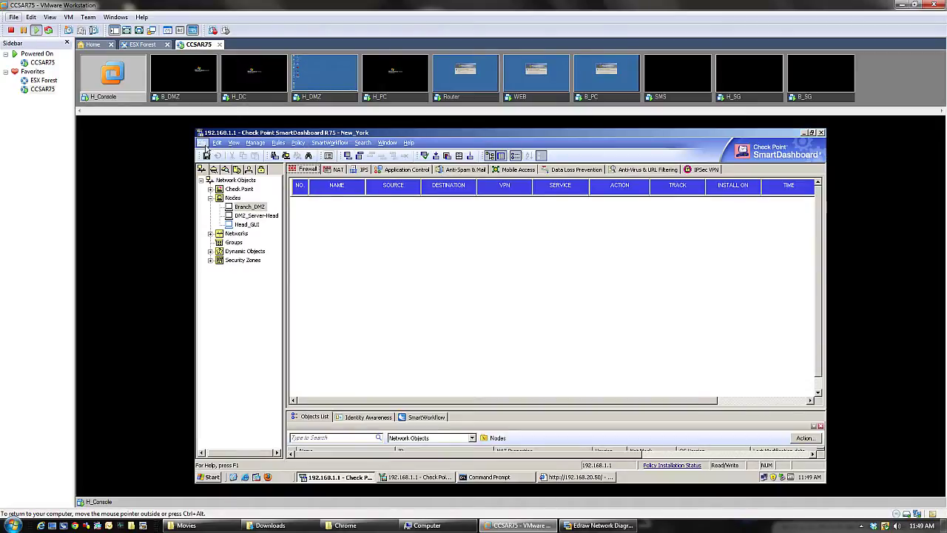
# Step: Switch to the Edraw network diagram to examine the headquarter and branch topology, and return to the CCSAR75 virtual machine in VMware Workstation
pyautogui.click(202, 143)
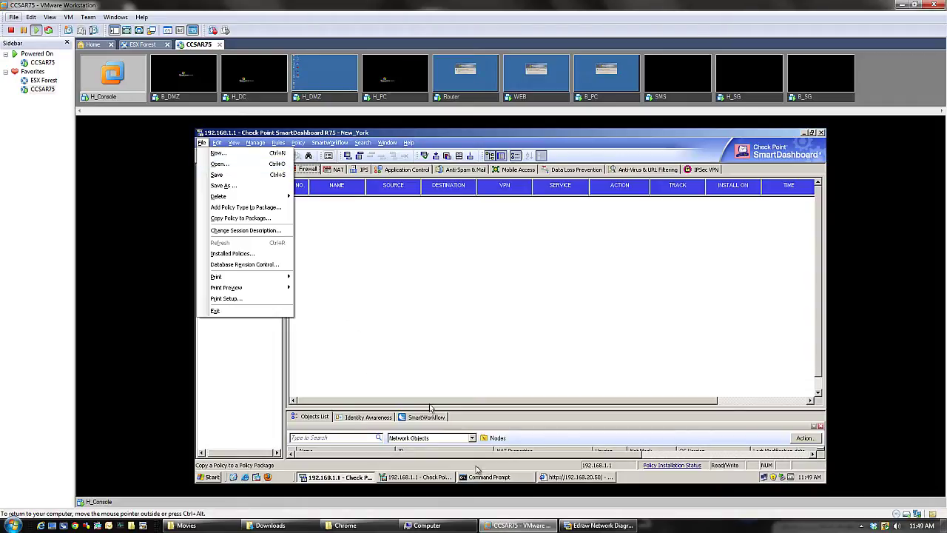
pyautogui.click(599, 525)
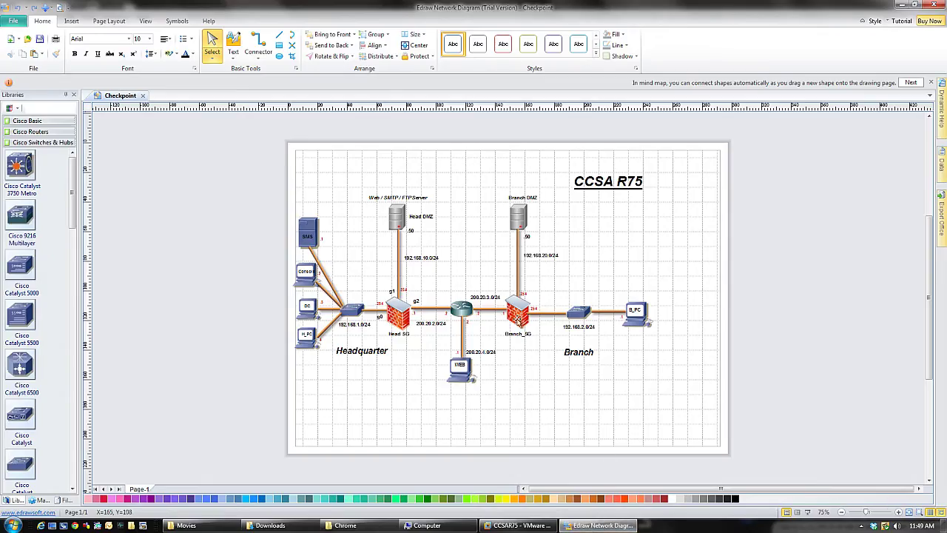
pyautogui.scroll(1, 525, 368)
pyautogui.scroll(1, 527, 373)
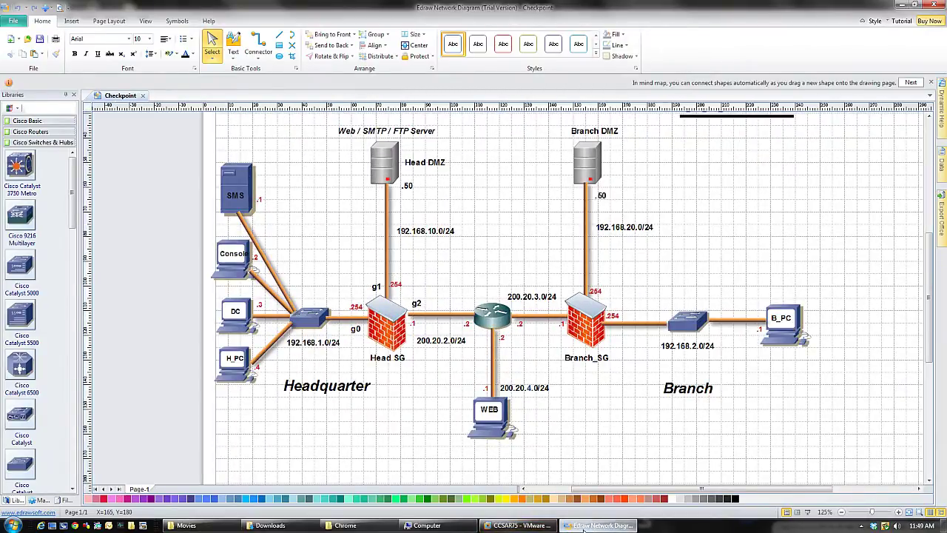
pyautogui.moveTo(530, 529)
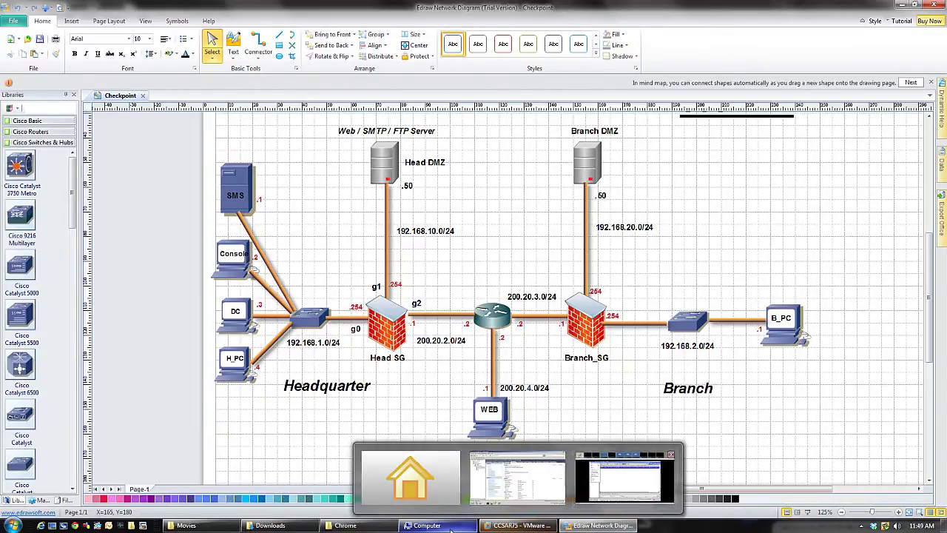
pyautogui.click(498, 527)
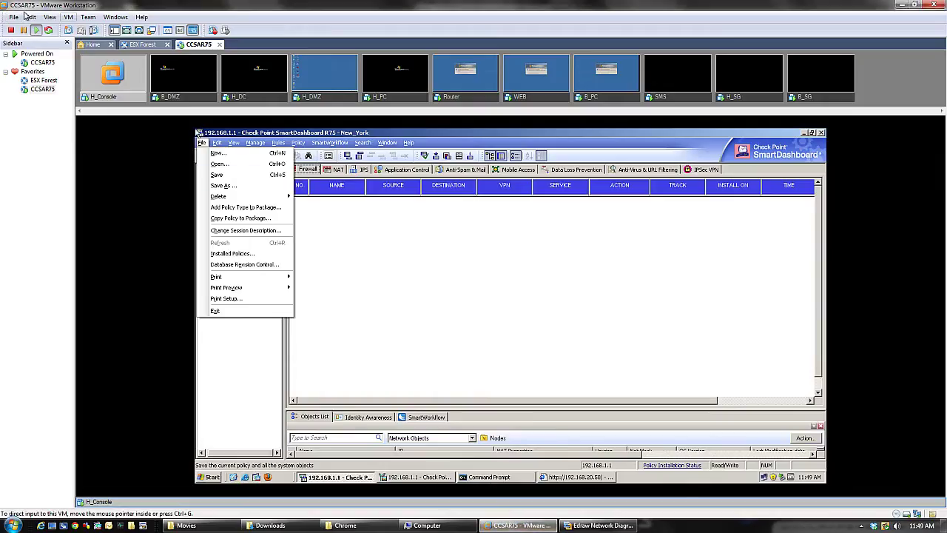
pyautogui.click(402, 276)
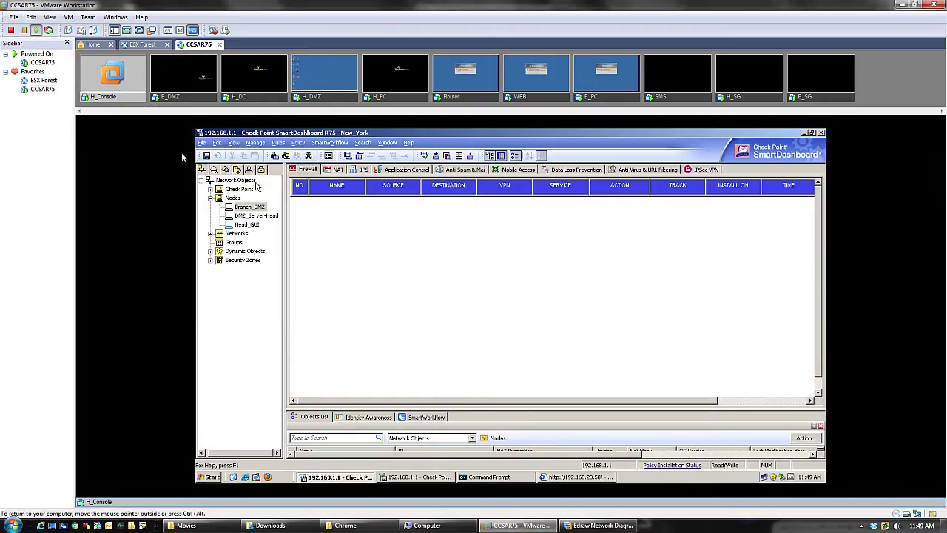
# Step: Save the New_York package and open the Branch_SG policy package
pyautogui.click(202, 143)
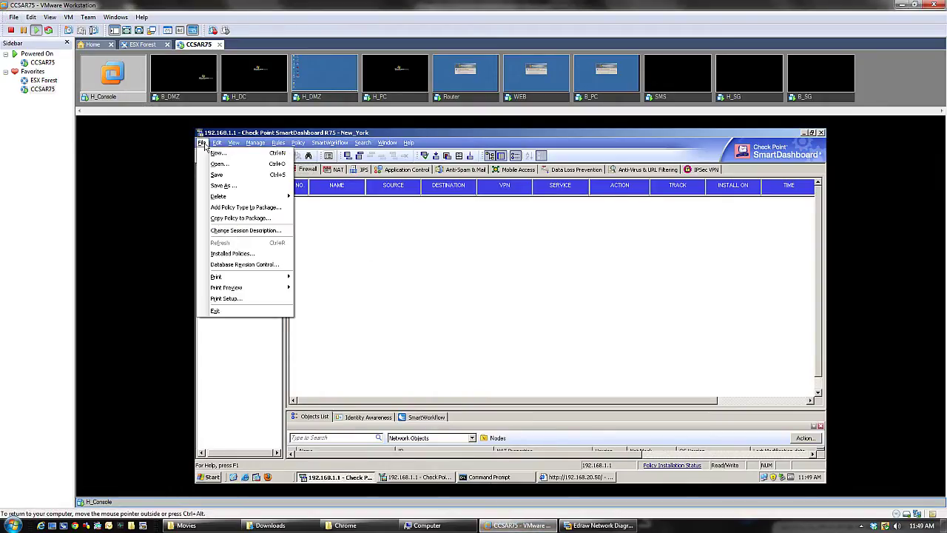
pyautogui.click(219, 163)
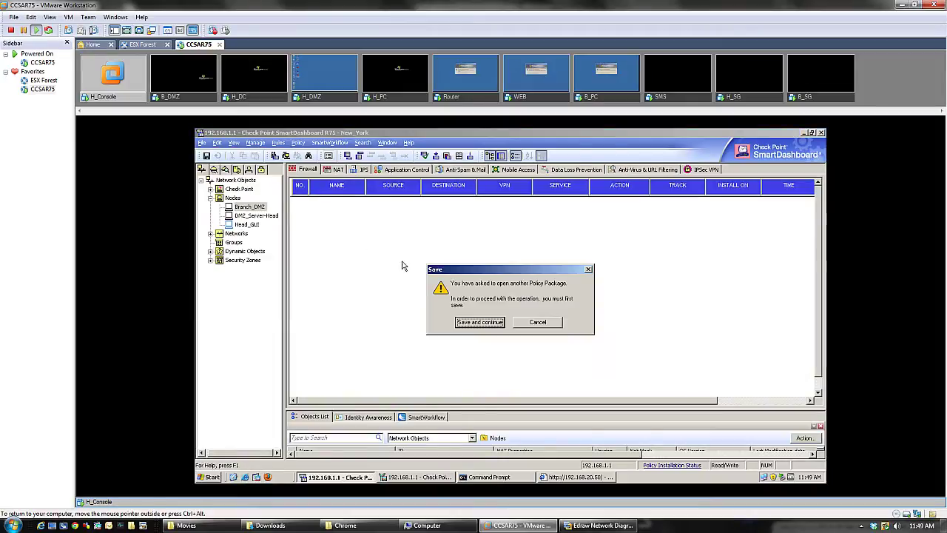
pyautogui.click(479, 322)
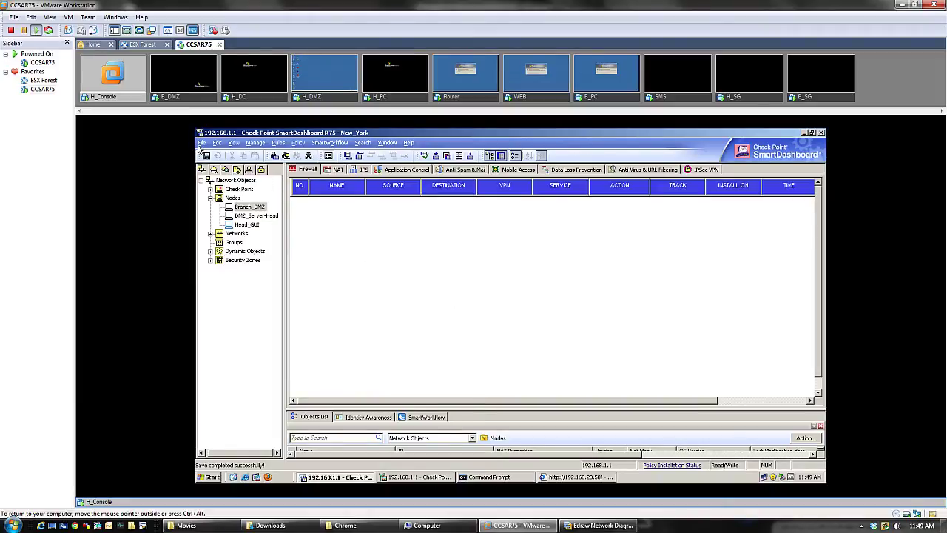
pyautogui.hotkey('ctrl', 'o')
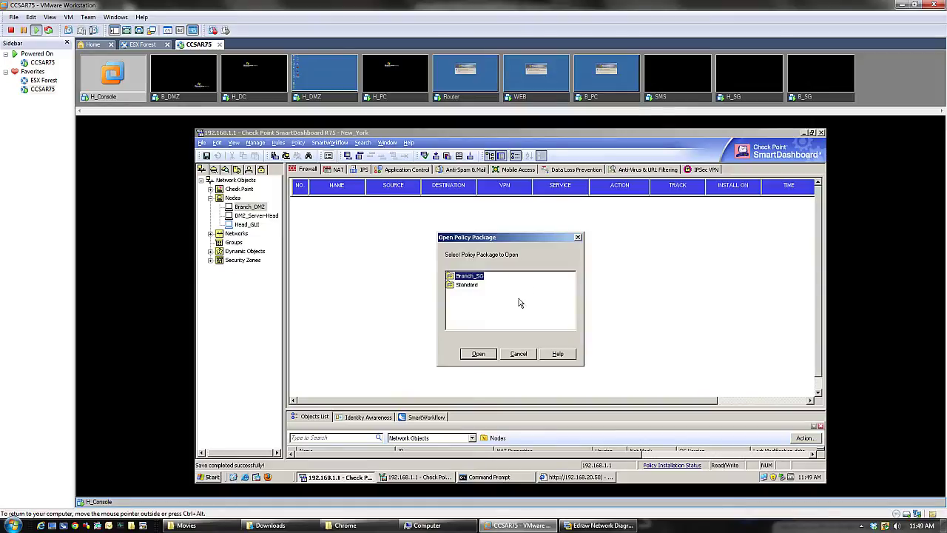
pyautogui.click(460, 287)
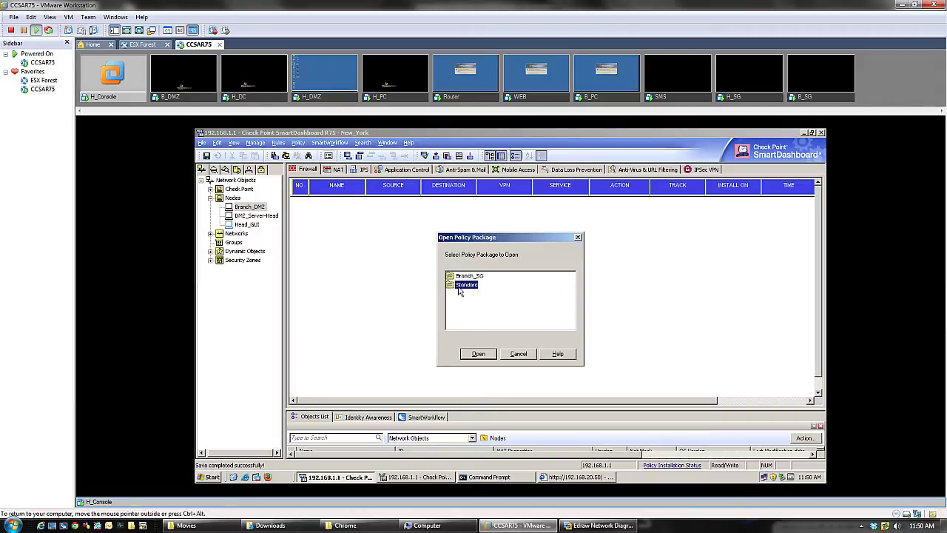
pyautogui.click(479, 355)
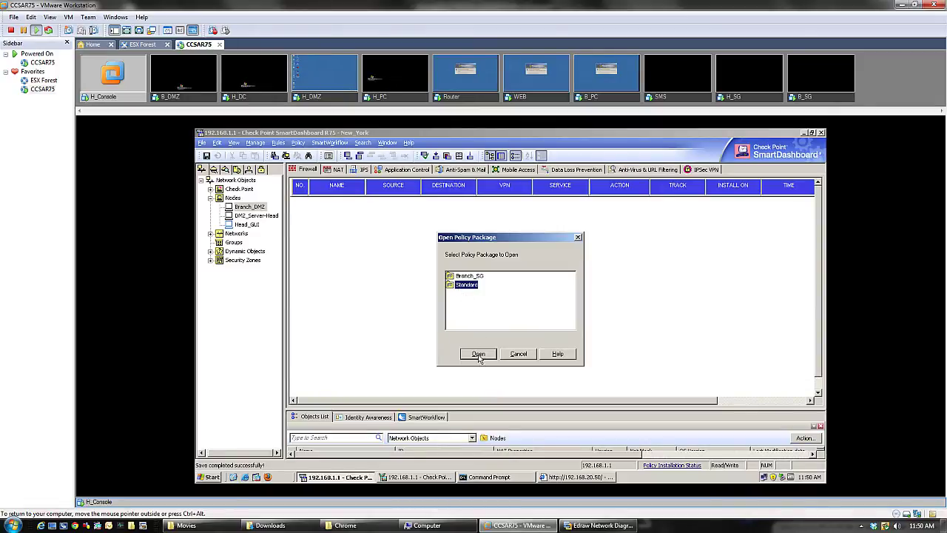
pyautogui.click(474, 278)
pyautogui.click(478, 355)
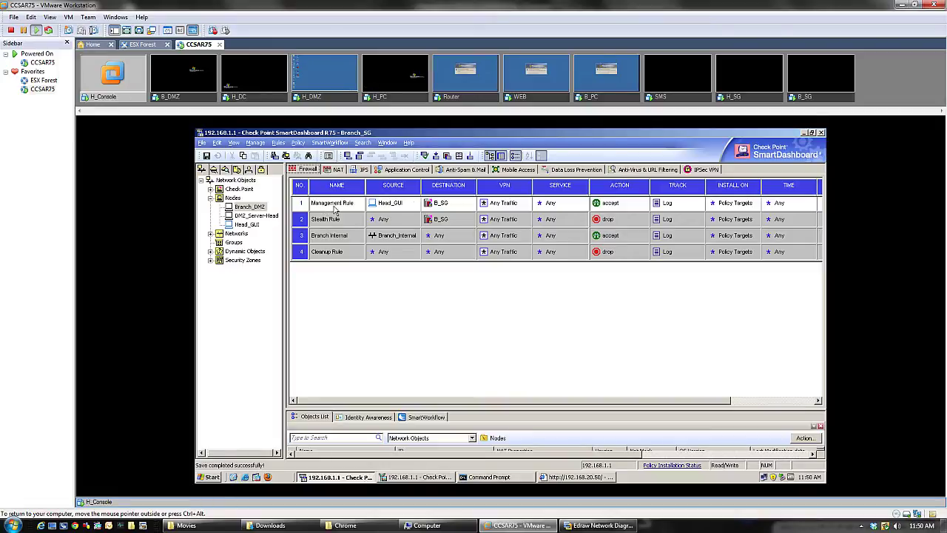
# Step: Review the Management, Stealth and Branch Internal rules of the Branch_SG policy
pyautogui.click(389, 205)
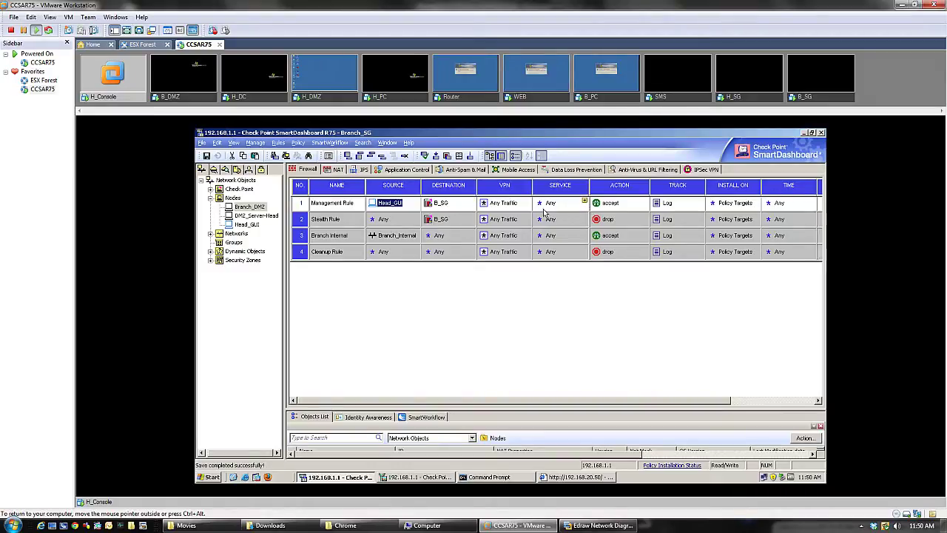
pyautogui.click(323, 224)
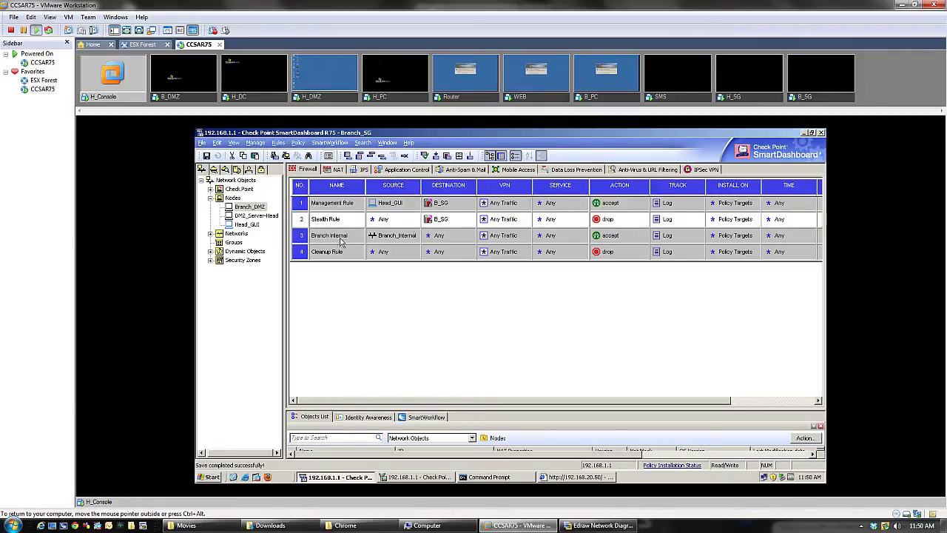
pyautogui.click(387, 240)
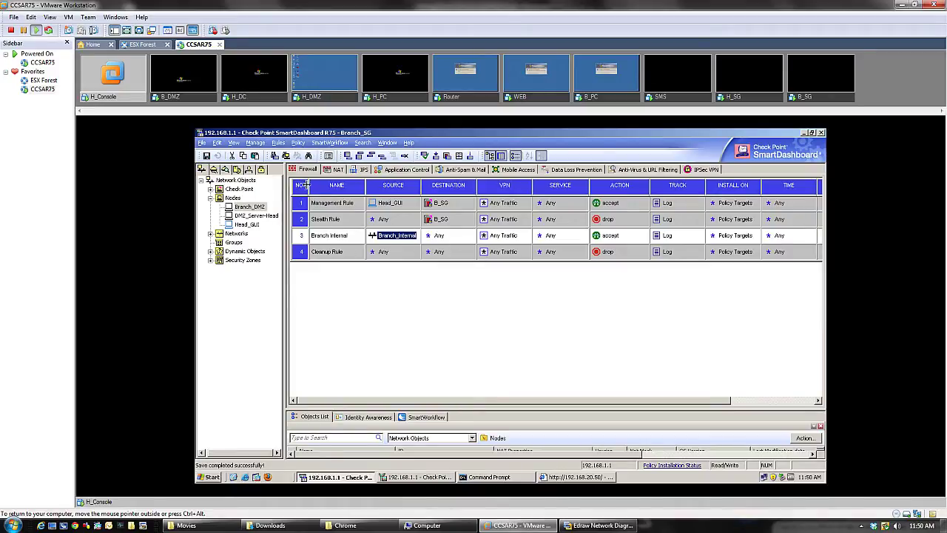
# Step: Select all four Branch_SG rules and look at the available copy and paste commands without applying any
pyautogui.click(320, 204)
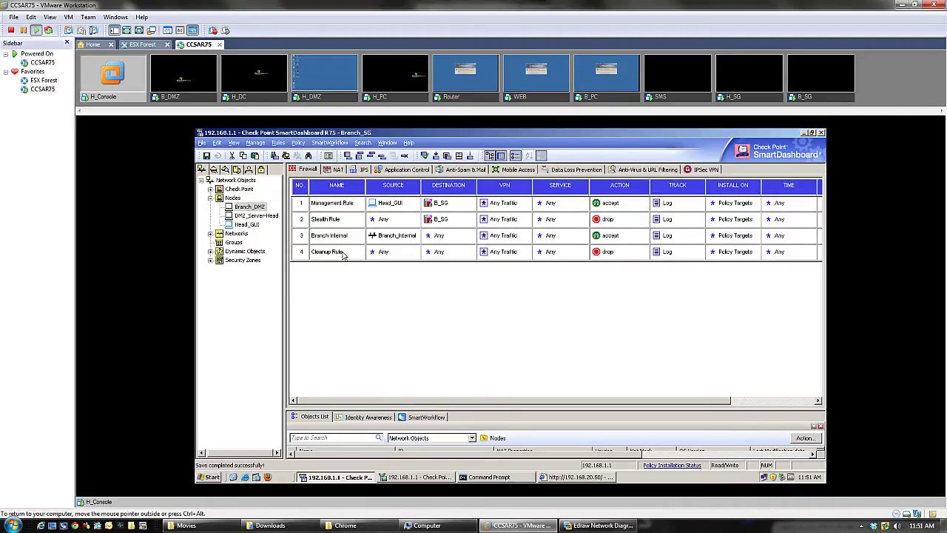
pyautogui.rightClick(341, 254)
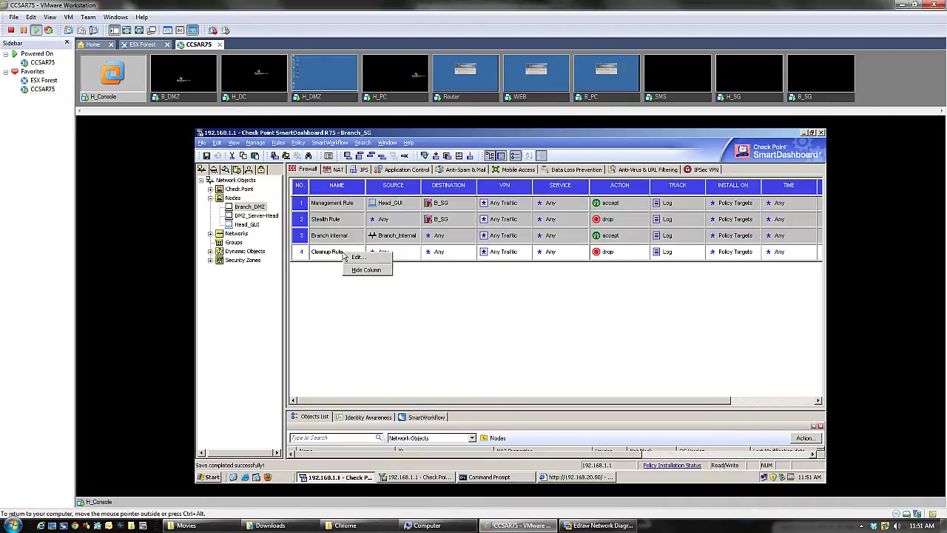
pyautogui.click(316, 206)
pyautogui.rightClick(305, 208)
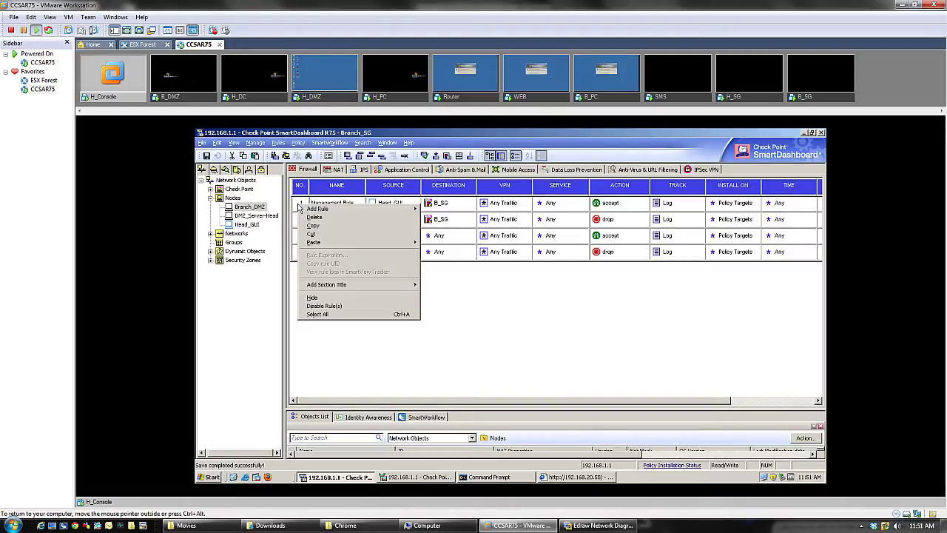
pyautogui.moveTo(314, 243)
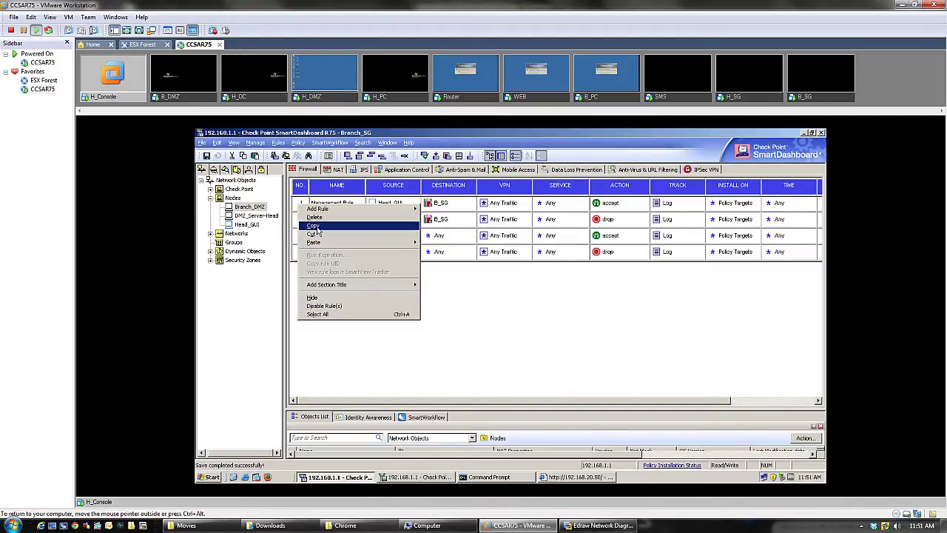
pyautogui.click(491, 311)
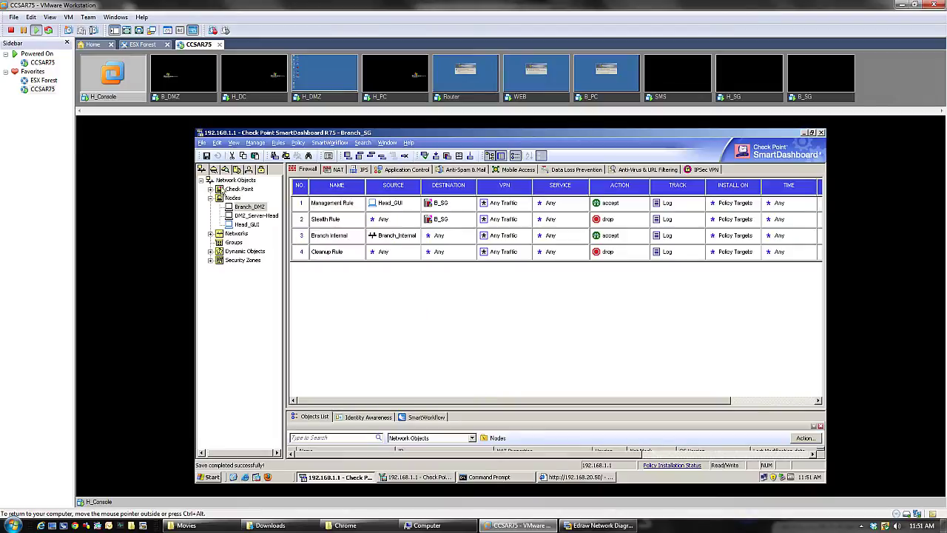
# Step: Open the Standard policy package and look at the rule commands for rule 6, Head_Incoming Traffic Rule
pyautogui.click(201, 143)
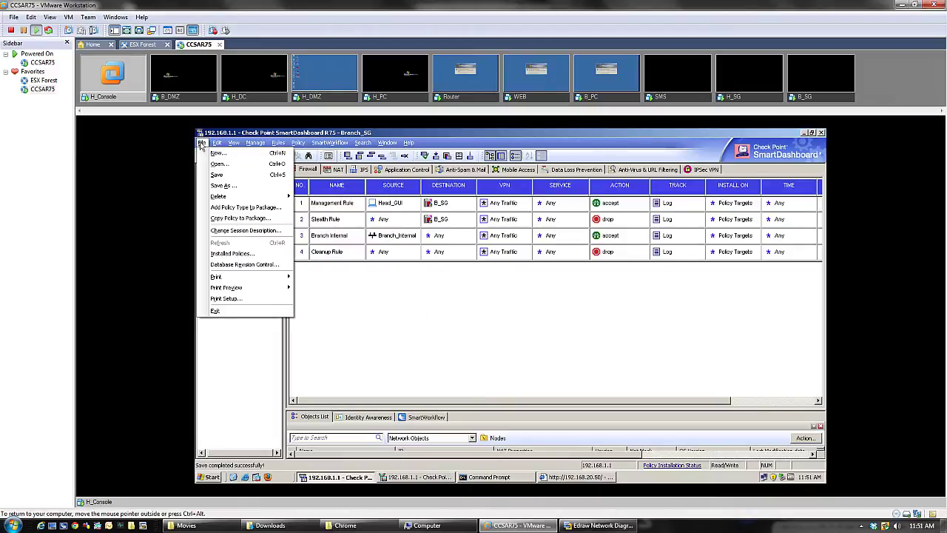
pyautogui.click(216, 165)
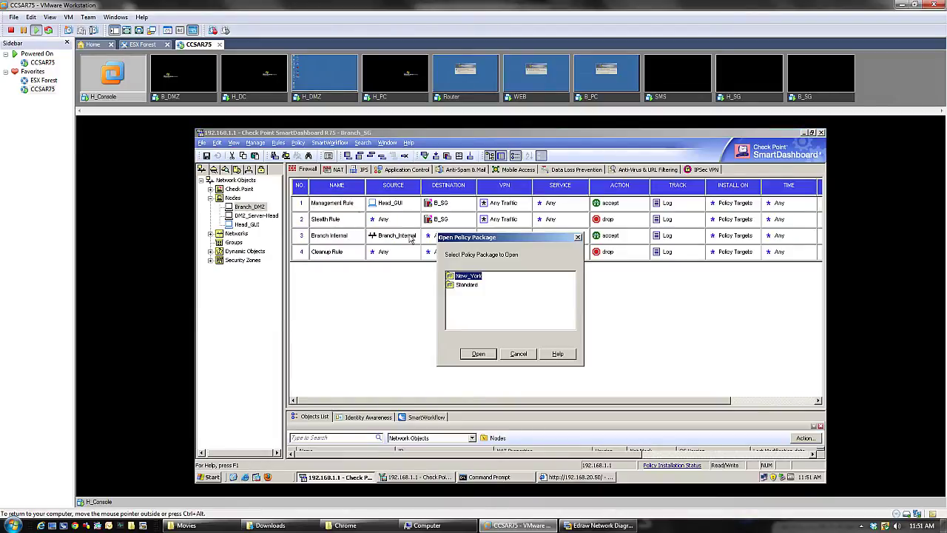
pyautogui.click(466, 285)
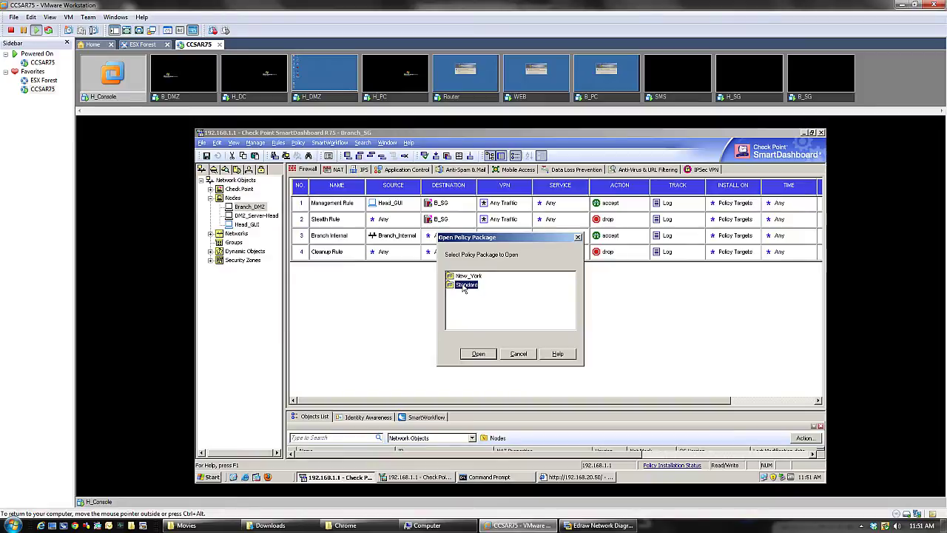
pyautogui.click(479, 356)
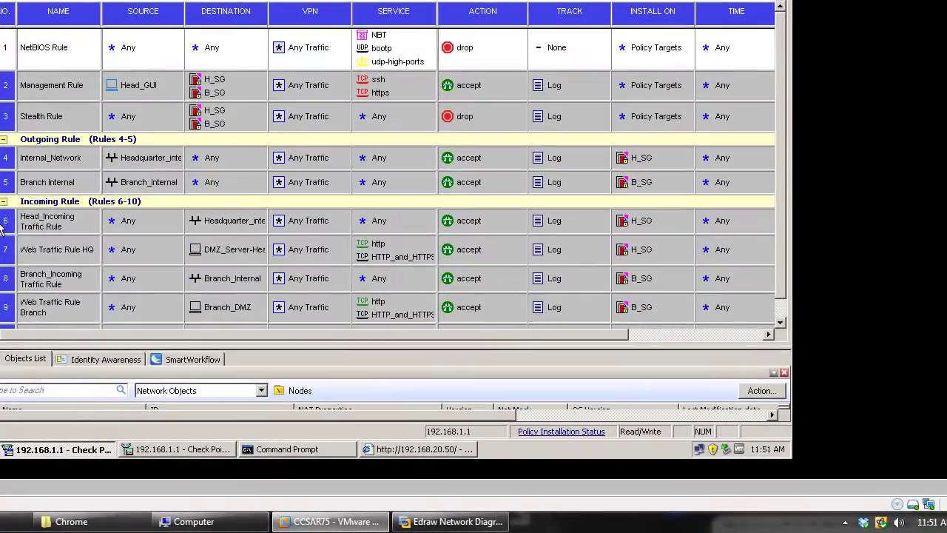
pyautogui.rightClick(300, 326)
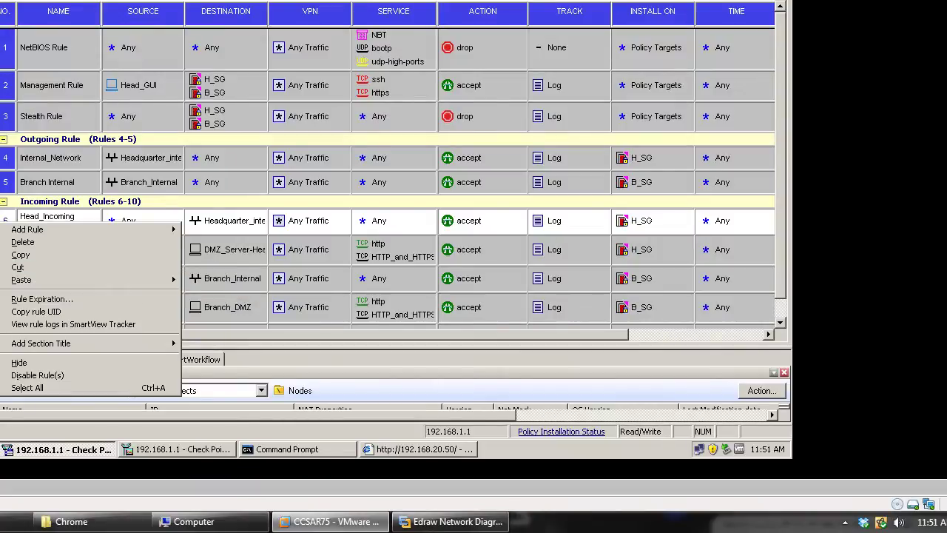
pyautogui.press('Escape')
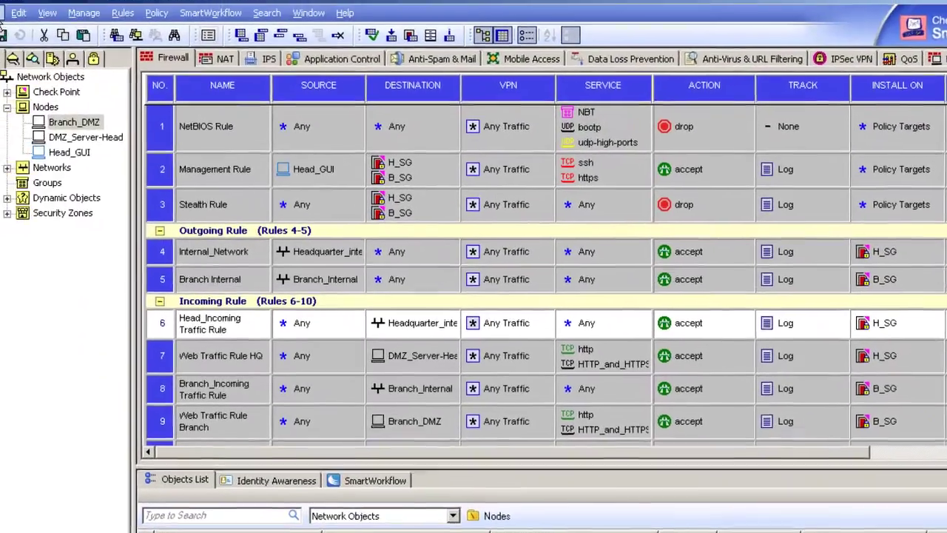
# Step: Switch from the Standard policy package back to Branch_SG
pyautogui.click(6, 13)
pyautogui.click(4, 54)
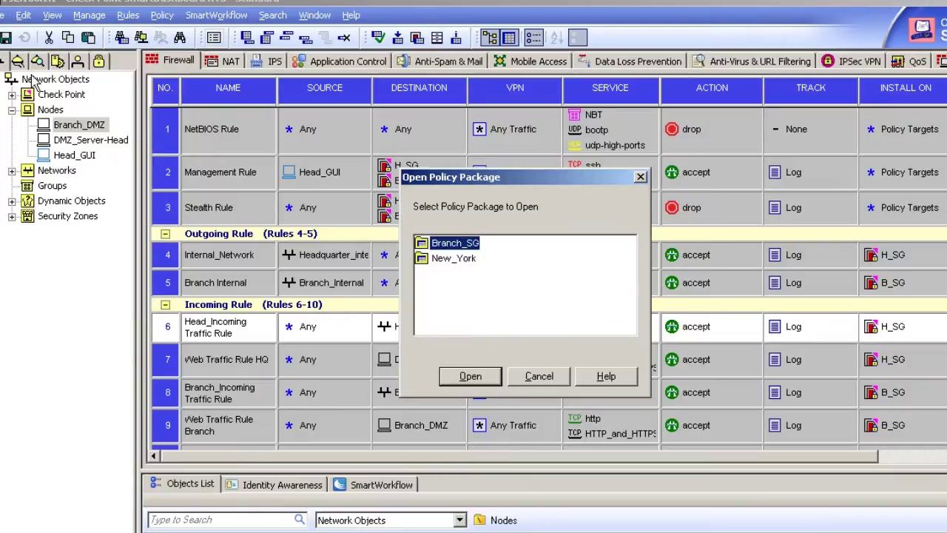
pyautogui.doubleClick(451, 244)
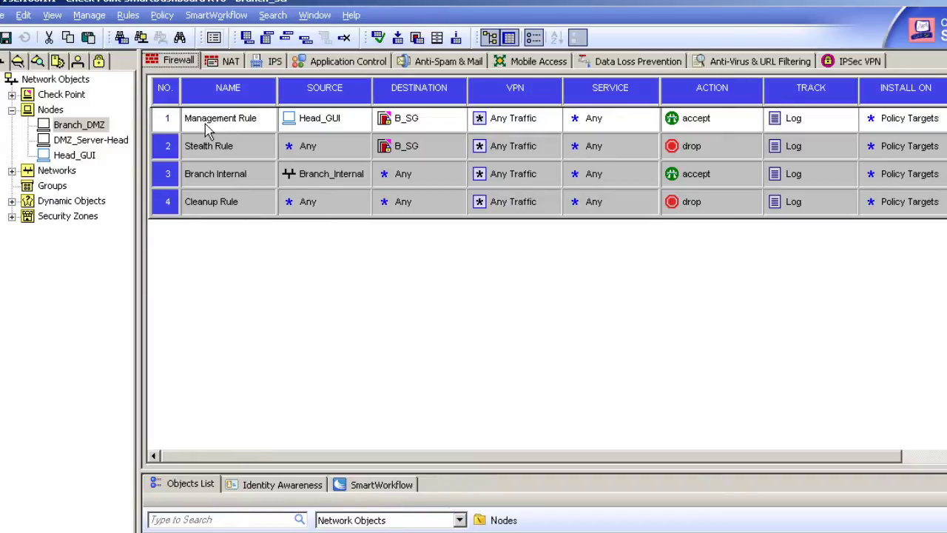
# Step: Review the Management Rule with its Head_GUI source, the Stealth Rule and the Cleanup Rule of the Branch_SG policy
pyautogui.click(310, 120)
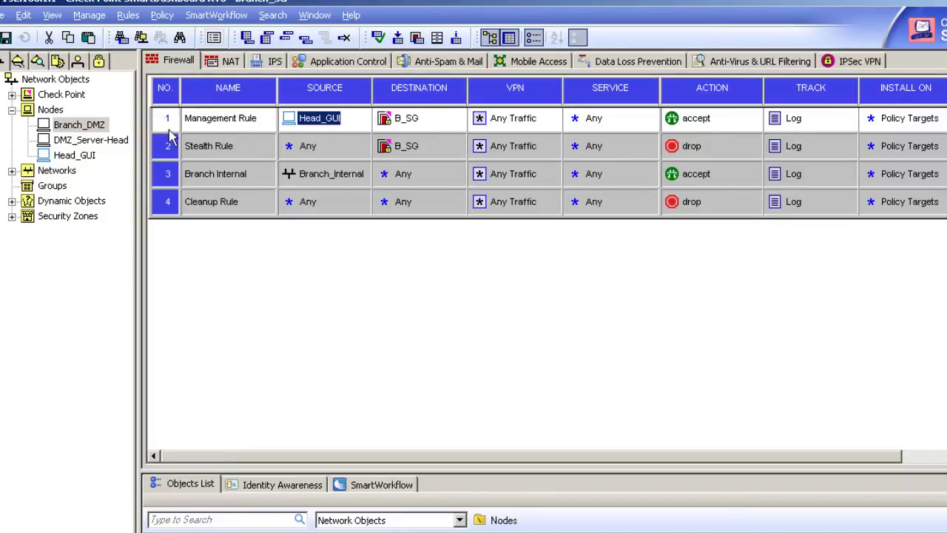
pyautogui.click(212, 126)
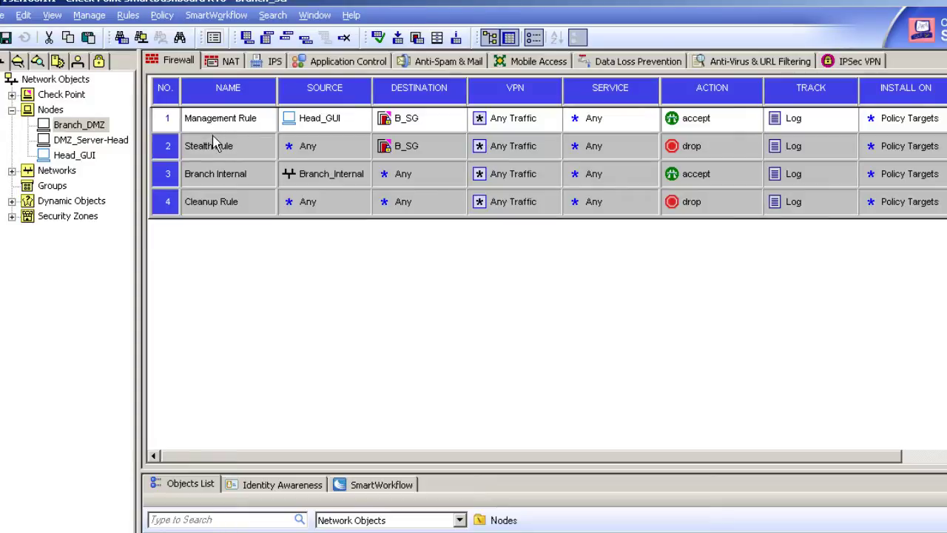
pyautogui.click(214, 152)
pyautogui.click(213, 203)
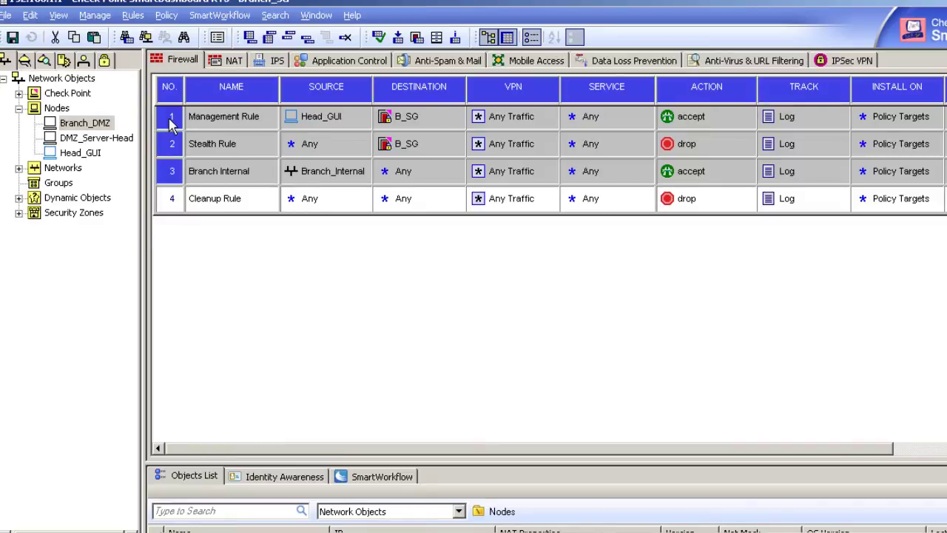
# Step: Try placing the Management Rule below the Stealth Rule, and restore it to the first position
pyautogui.moveTo(170, 120); pyautogui.dragTo(172, 143)
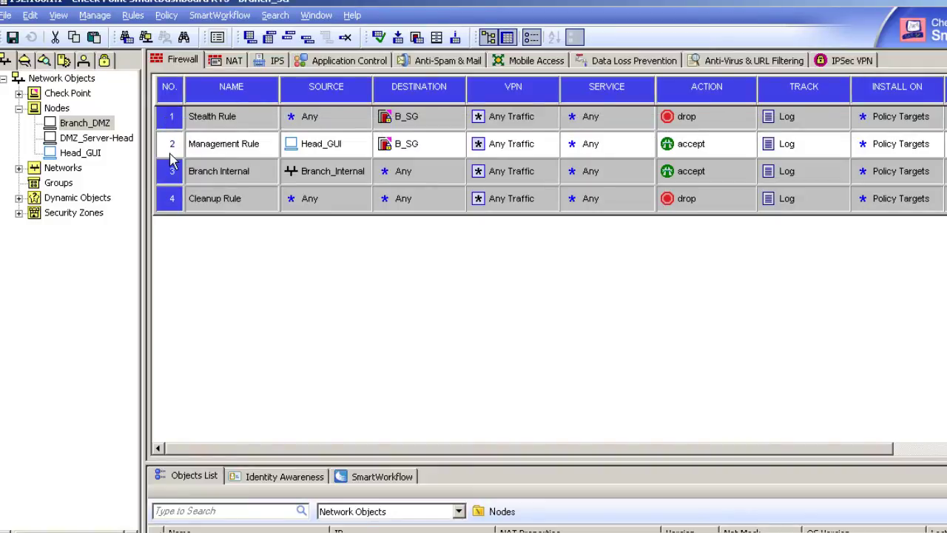
pyautogui.moveTo(169, 155)
pyautogui.mouseDown()
pyautogui.moveTo(167, 109)
pyautogui.moveTo(168, 147)
pyautogui.mouseUp()
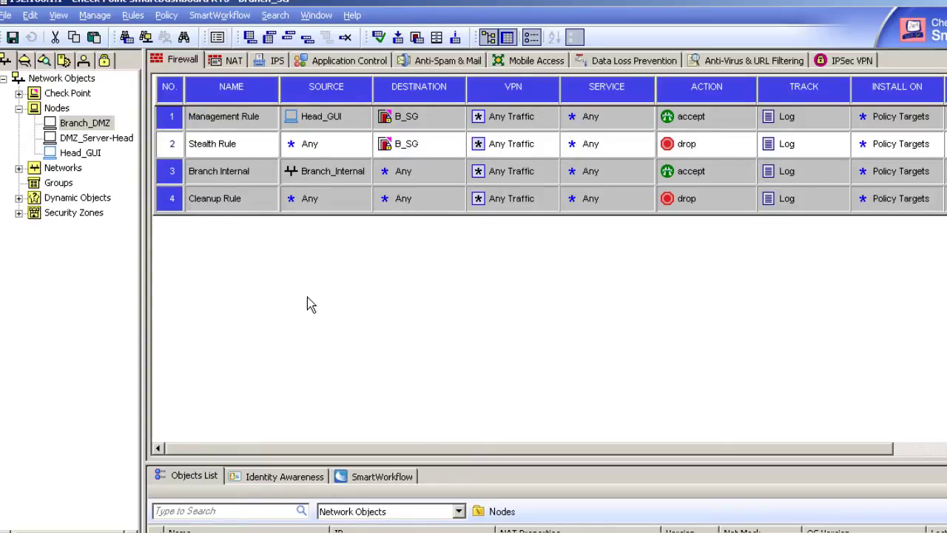
pyautogui.click(165, 121)
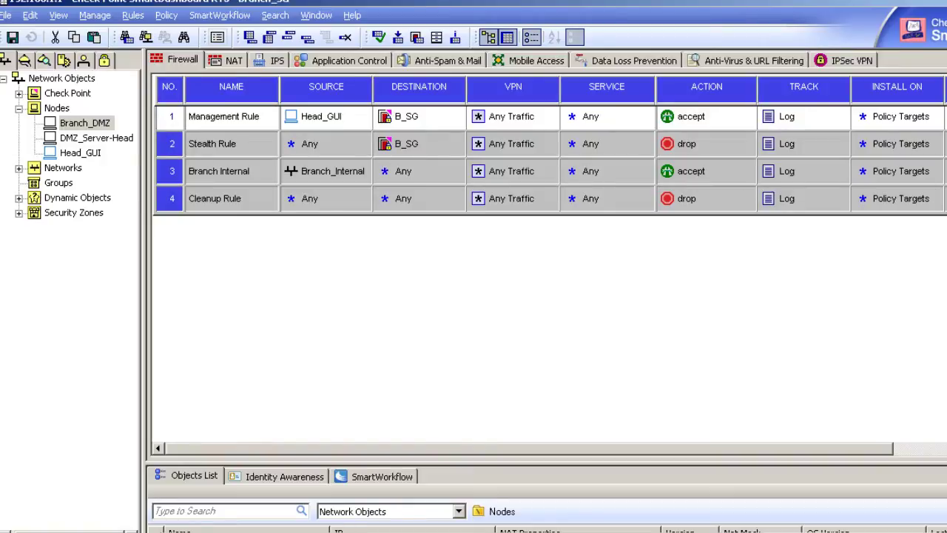
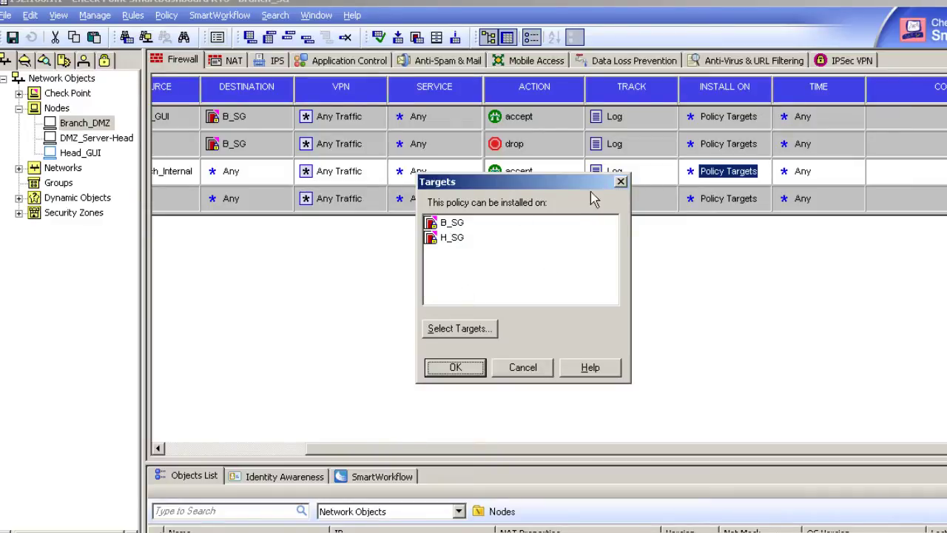
# Step: Check the policy targets that the Branch Internal rule can be installed on, without changing them
pyautogui.click(621, 182)
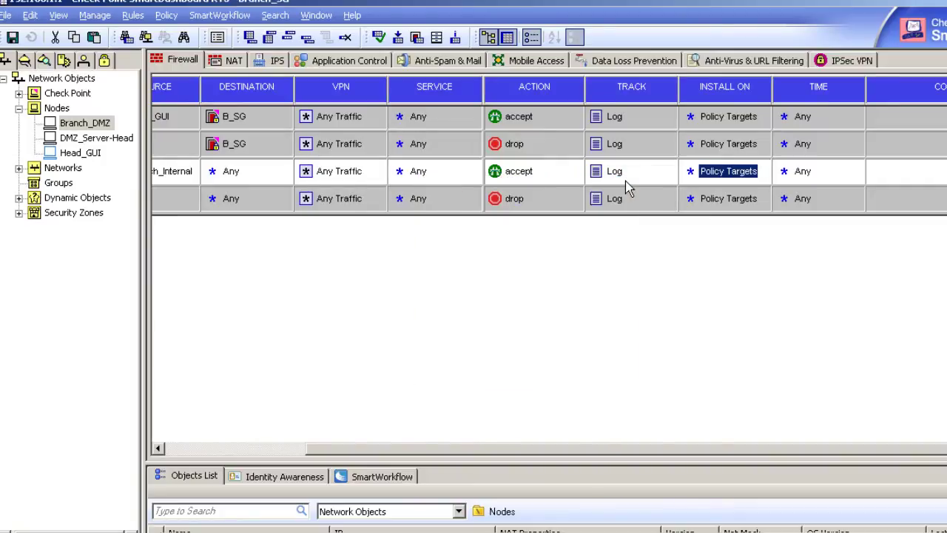
pyautogui.moveTo(625, 452); pyautogui.dragTo(467, 444)
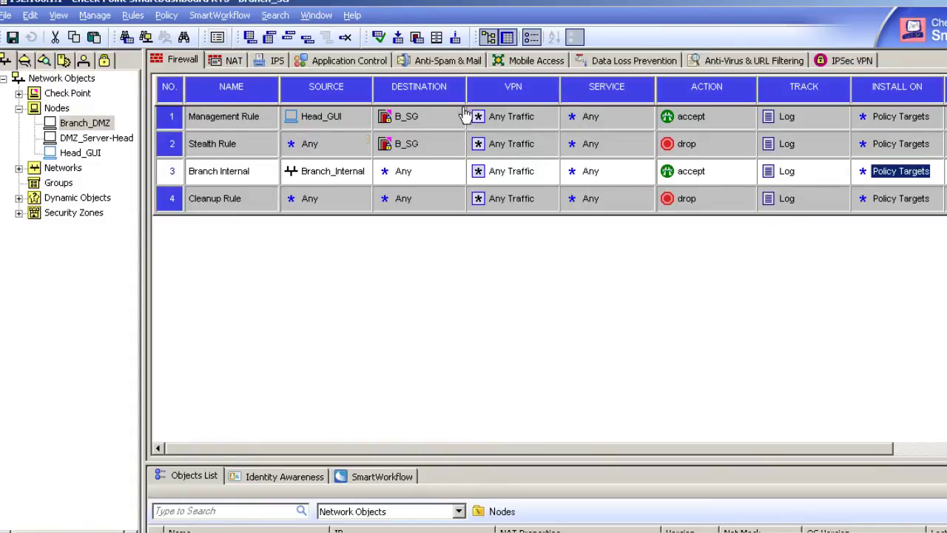
pyautogui.moveTo(324, 182)
pyautogui.click(6, 15)
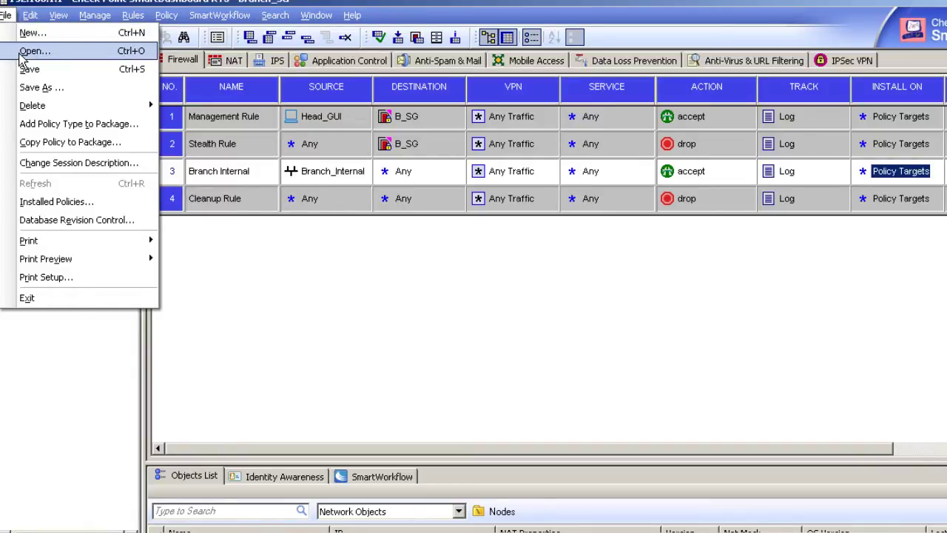
pyautogui.click(22, 53)
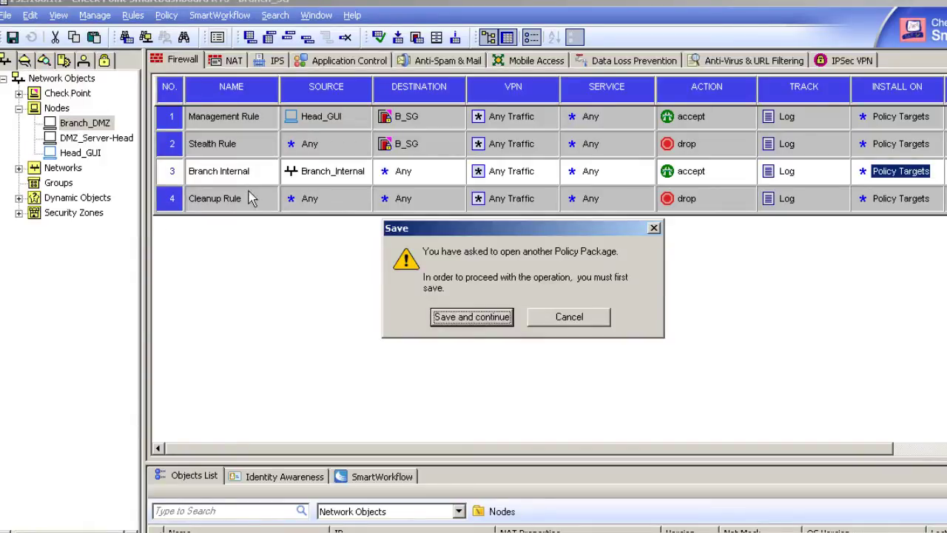
pyautogui.click(564, 320)
# Step: Save the current Branch_SG package and open the Standard policy package
pyautogui.click(5, 15)
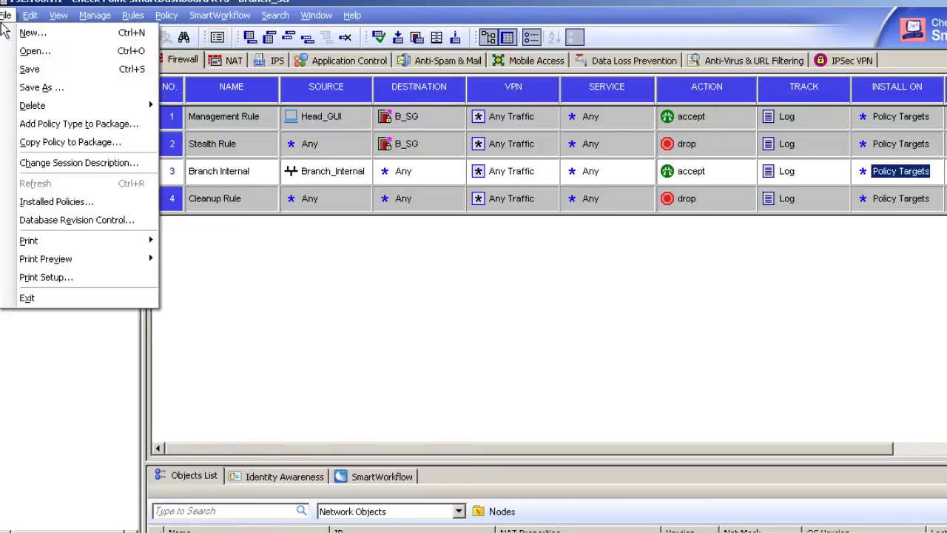
pyautogui.click(22, 53)
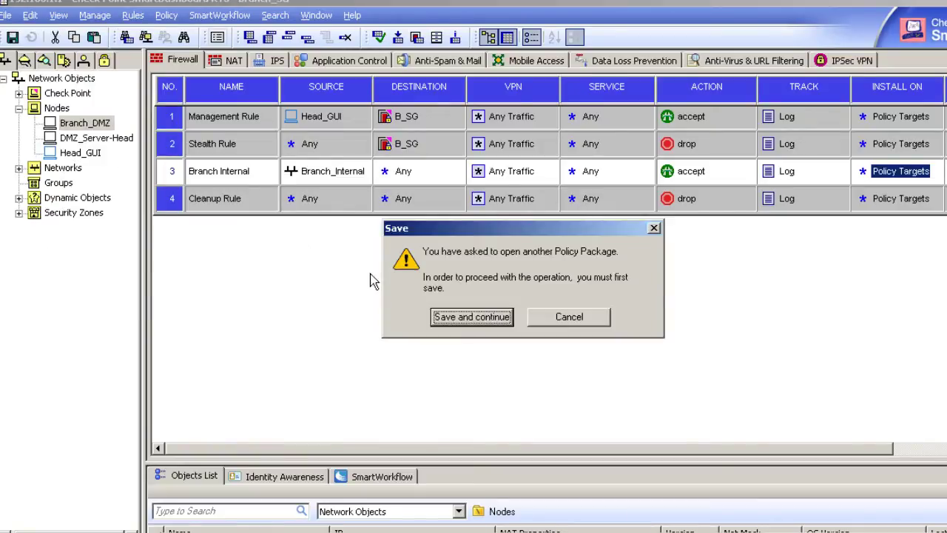
pyautogui.click(462, 319)
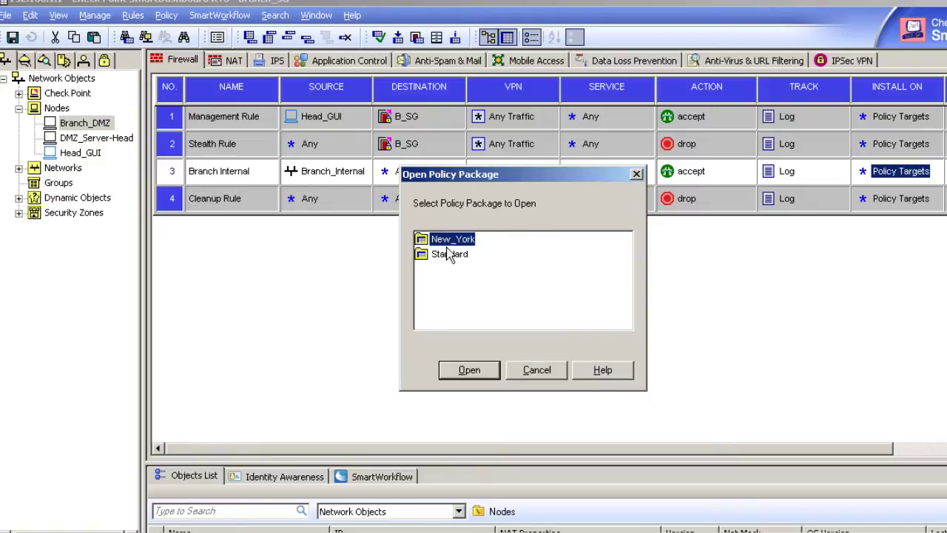
pyautogui.doubleClick(452, 254)
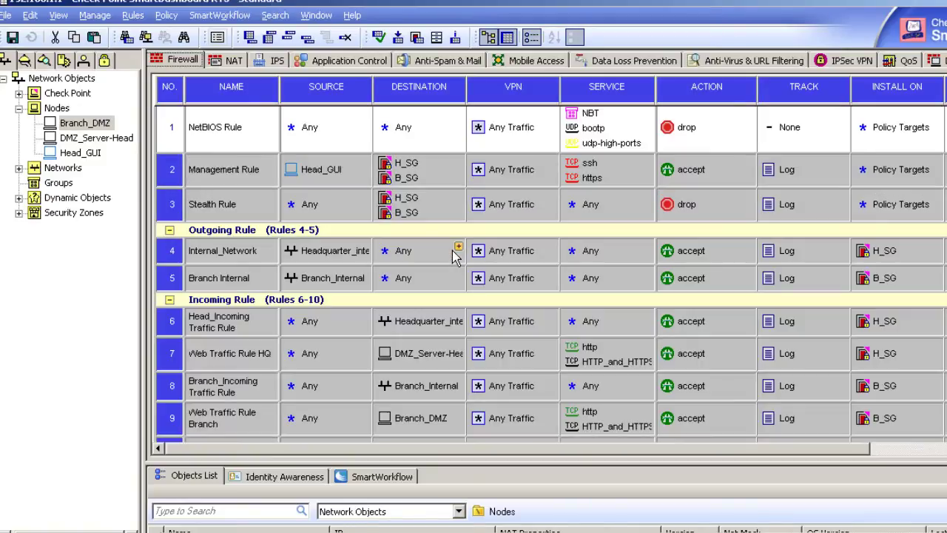
# Step: Examine the source and both destination gateways of the Management Rule in the Standard policy
pyautogui.click(230, 177)
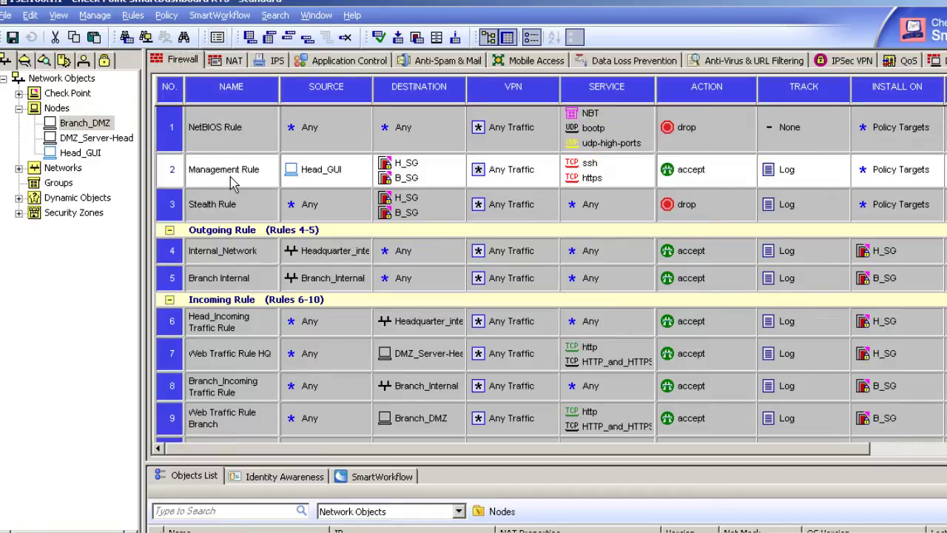
pyautogui.click(316, 183)
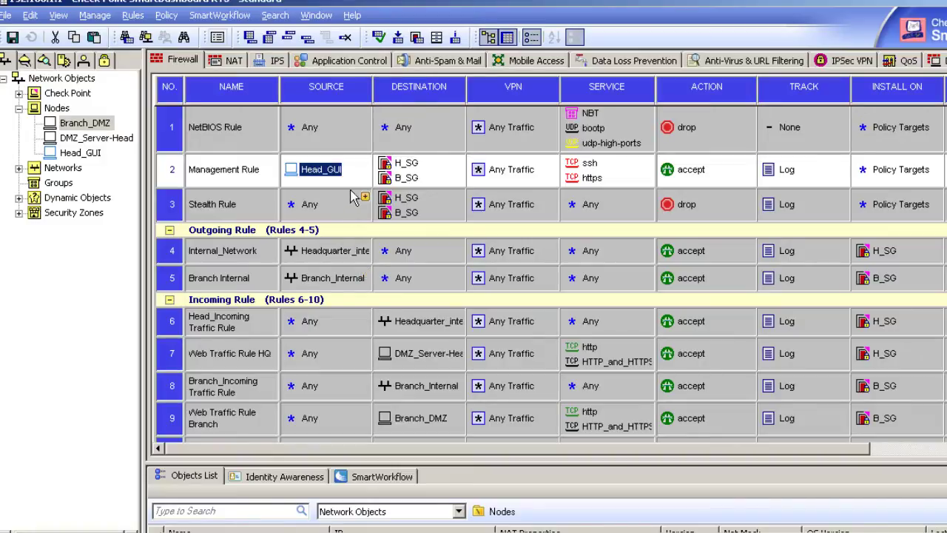
pyautogui.click(403, 165)
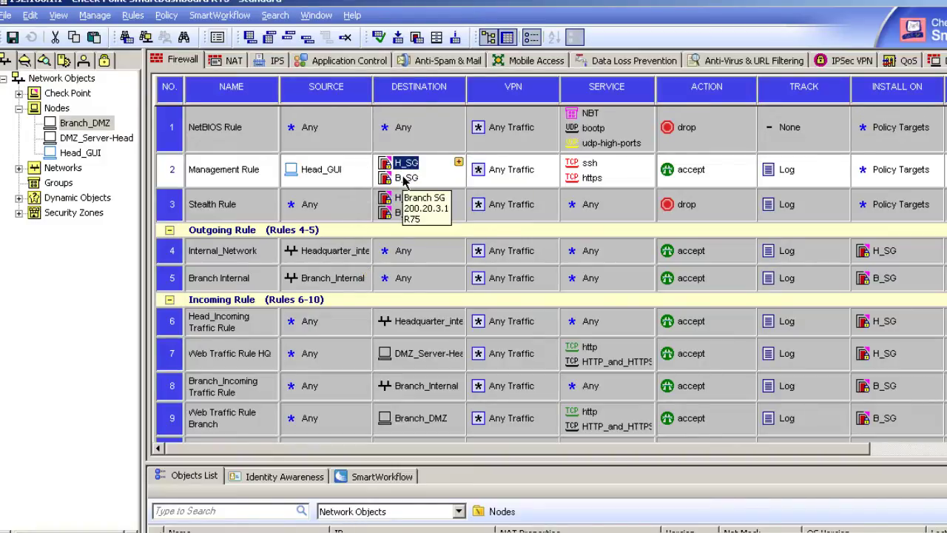
pyautogui.click(407, 179)
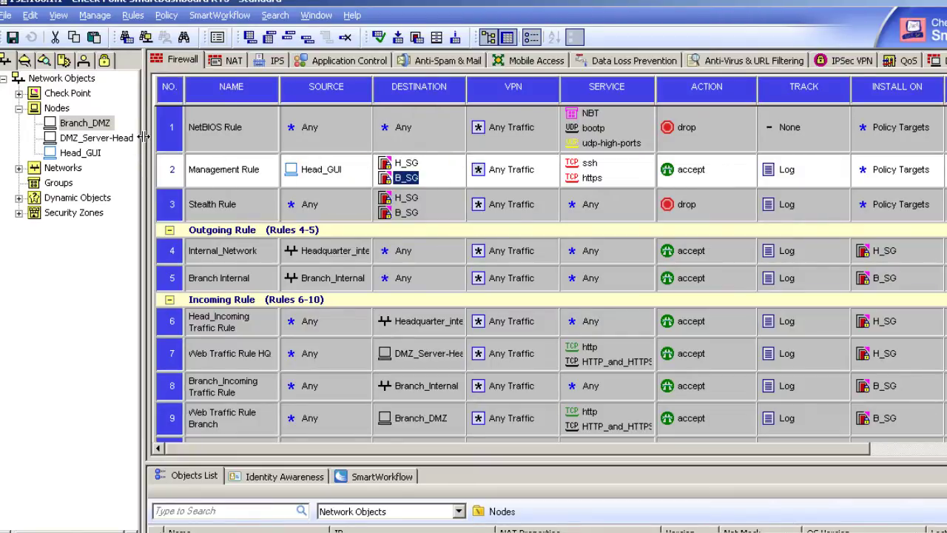
# Step: Examine the Stealth Rule's destination gateways and the Cleanup Rule at the end of the Standard policy
pyautogui.click(207, 213)
pyautogui.click(406, 197)
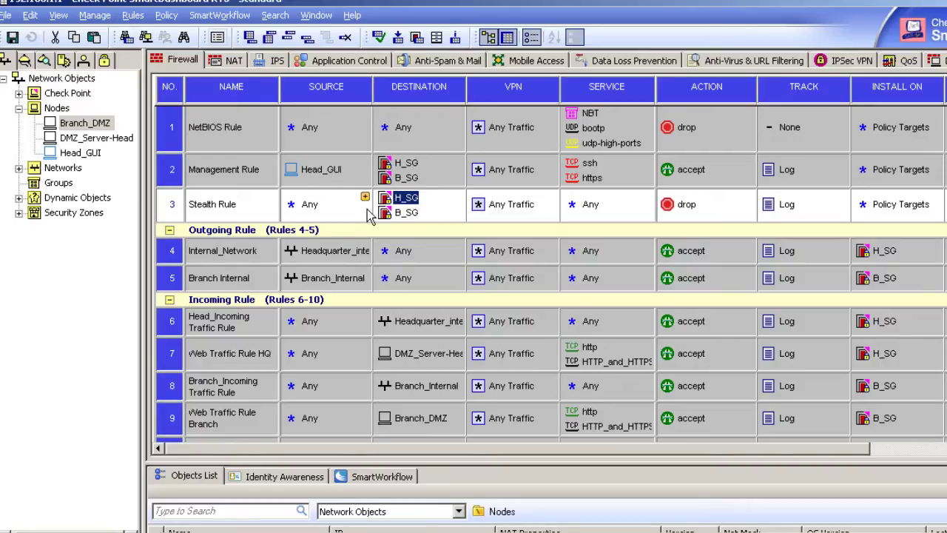
pyautogui.scroll(-1, 365, 274)
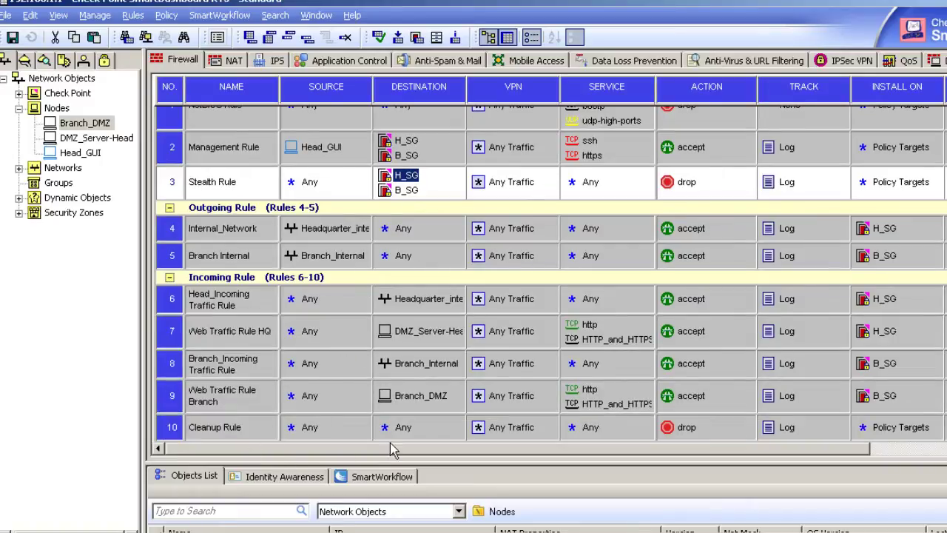
pyautogui.click(222, 428)
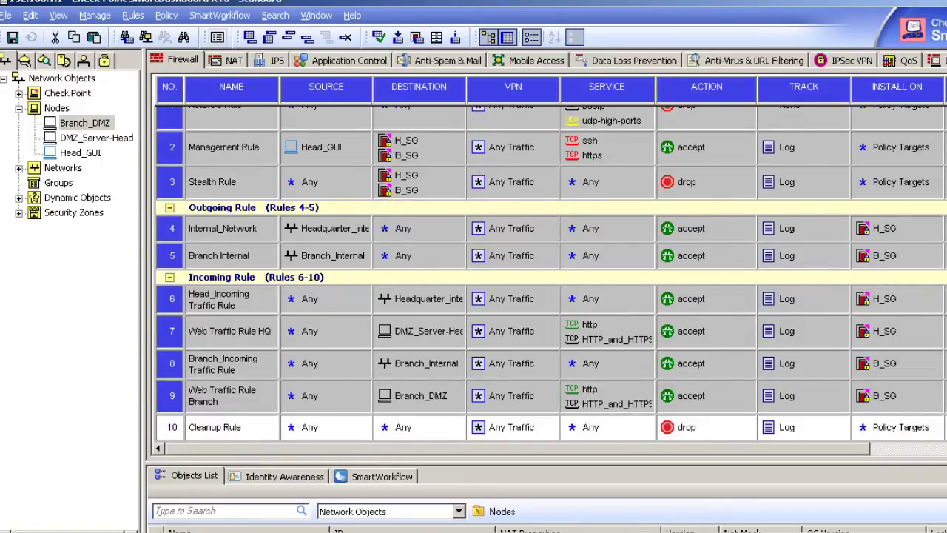
pyautogui.scroll(1, 551, 274)
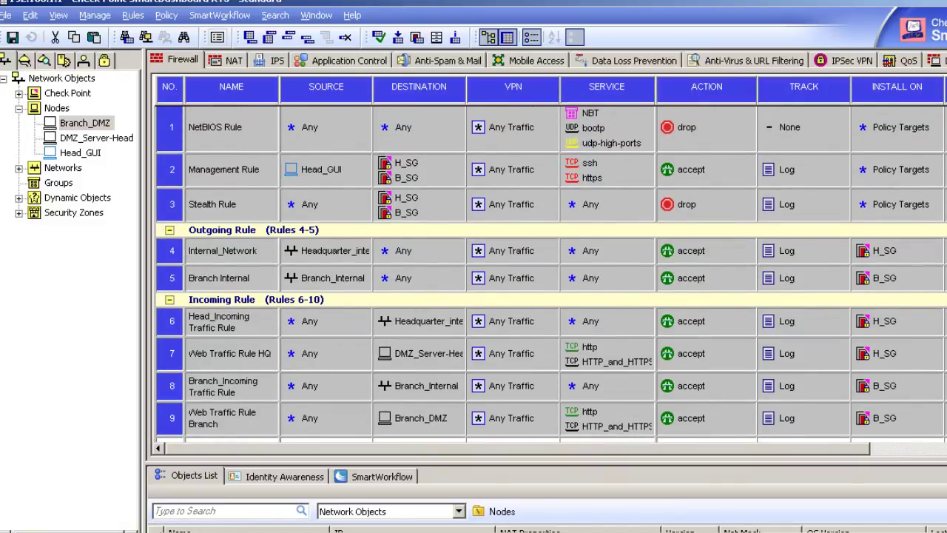
# Step: View the install targets of rule 1, NetBIOS Rule, and leave them unchanged
pyautogui.click(897, 136)
pyautogui.rightClick(897, 137)
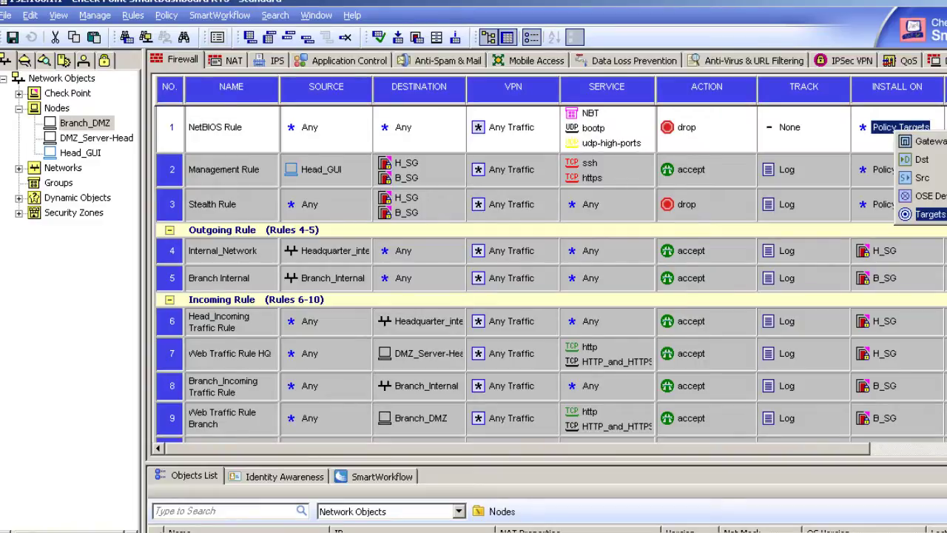
pyautogui.click(926, 215)
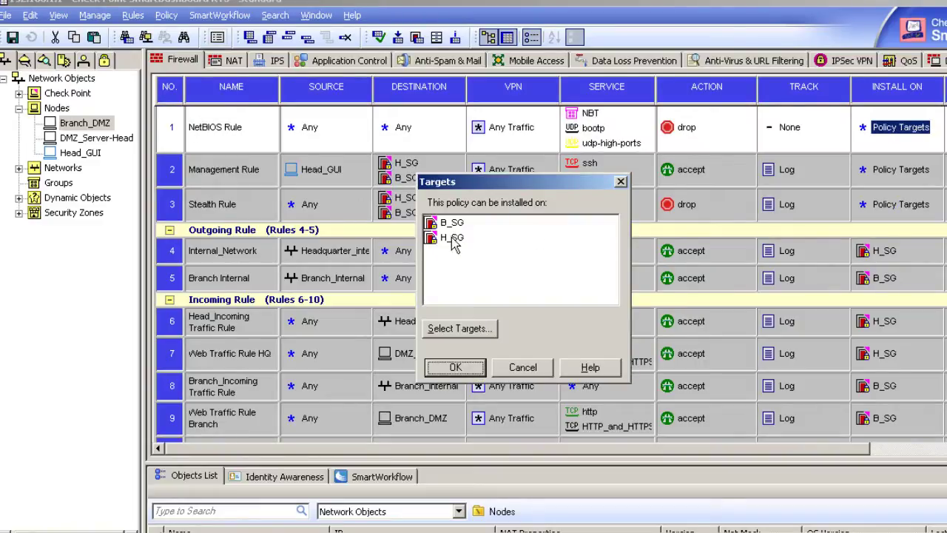
pyautogui.click(524, 367)
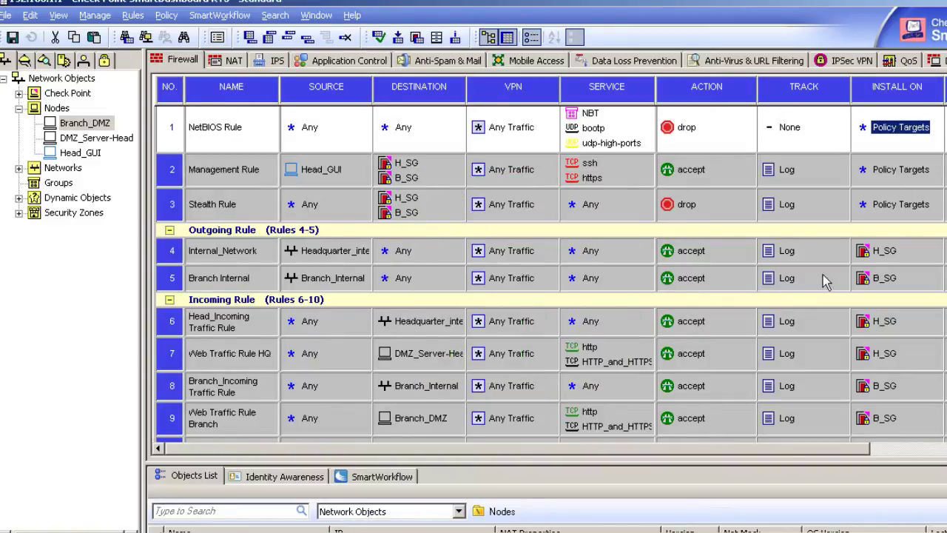
# Step: Compare the Install On gateways of the two outgoing rules, Internal_Network and Branch Internal
pyautogui.moveTo(867, 253)
pyautogui.scroll(-1, 551, 259)
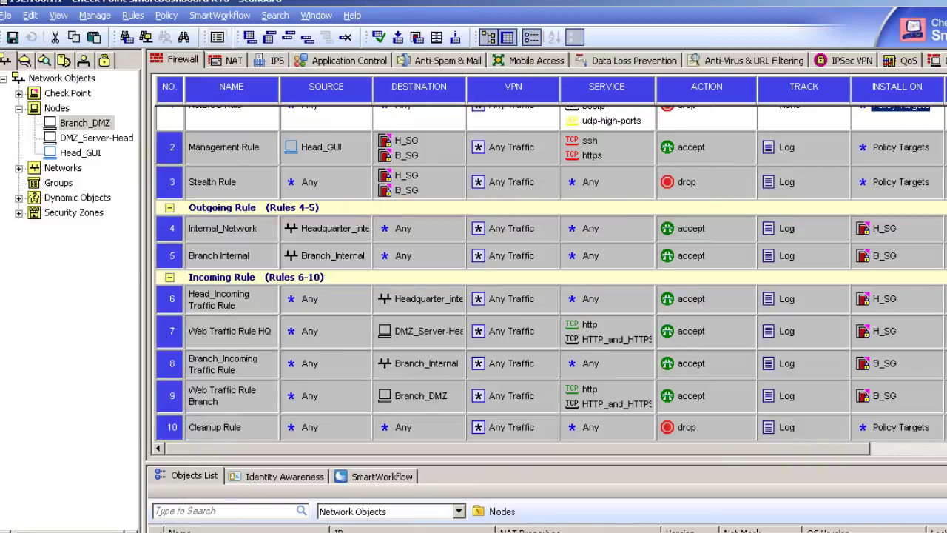
pyautogui.click(881, 230)
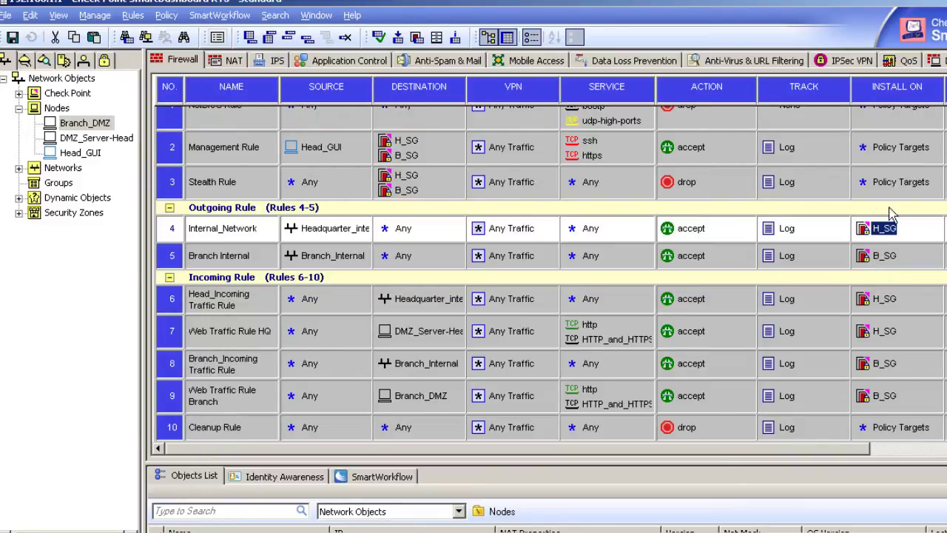
pyautogui.moveTo(886, 234)
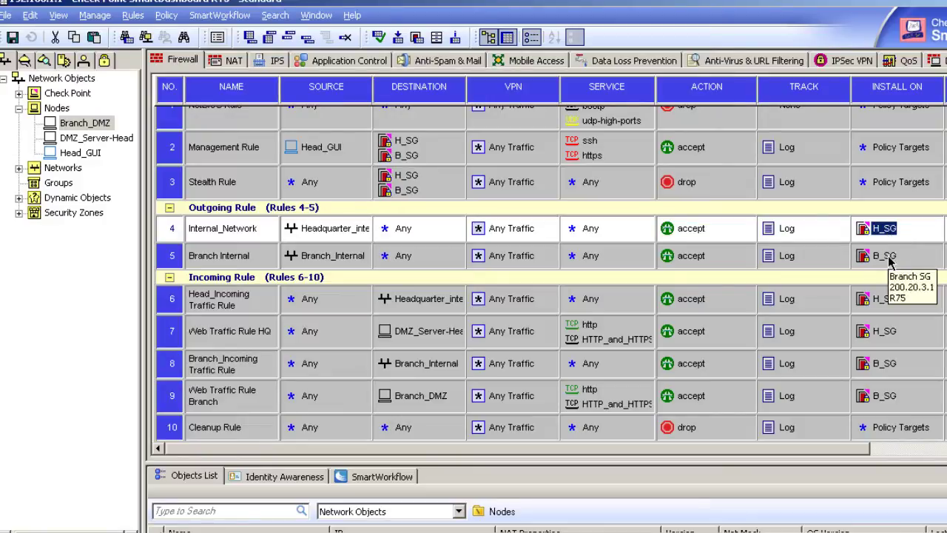
pyautogui.click(880, 255)
pyautogui.click(887, 236)
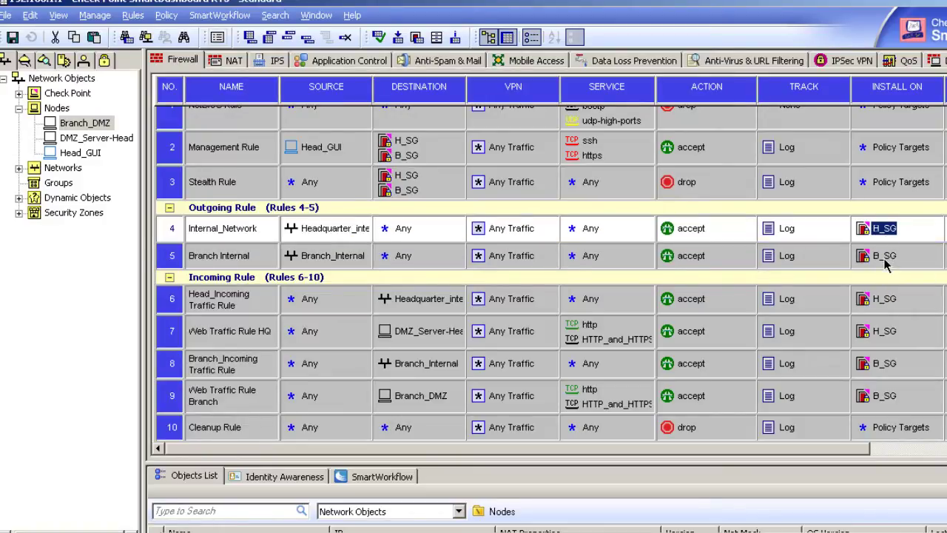
pyautogui.click(887, 259)
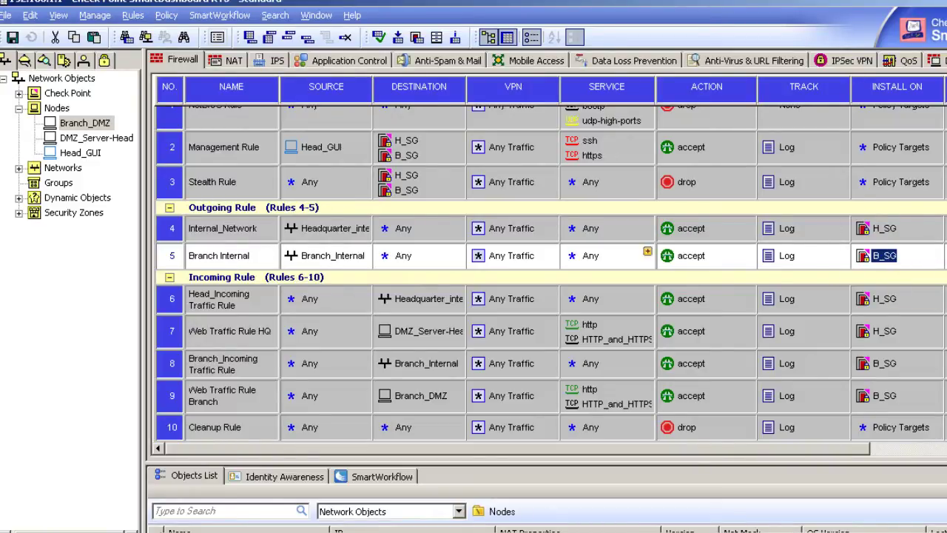
# Step: Check the Management Rule's source, and bring up the Command Prompt with its ping output before minimizing it
pyautogui.scroll(1, 551, 274)
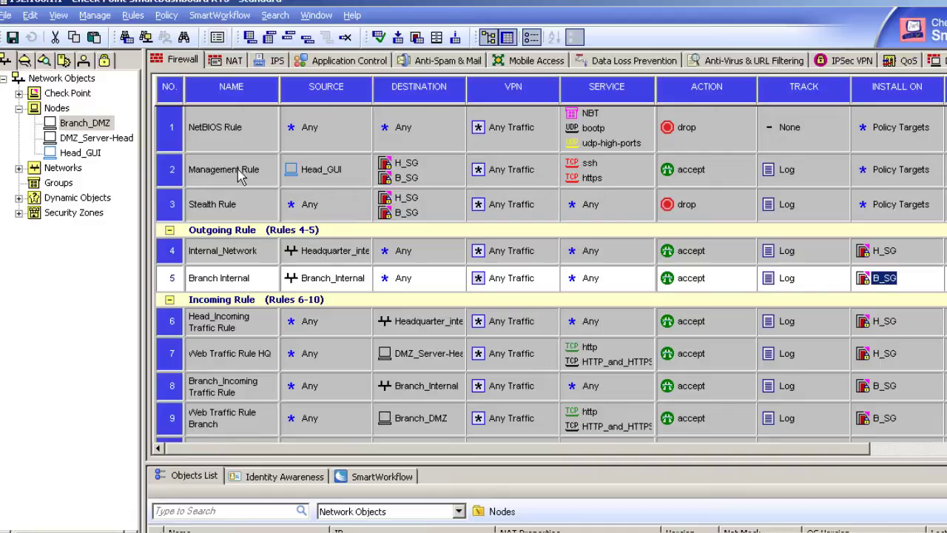
pyautogui.click(332, 178)
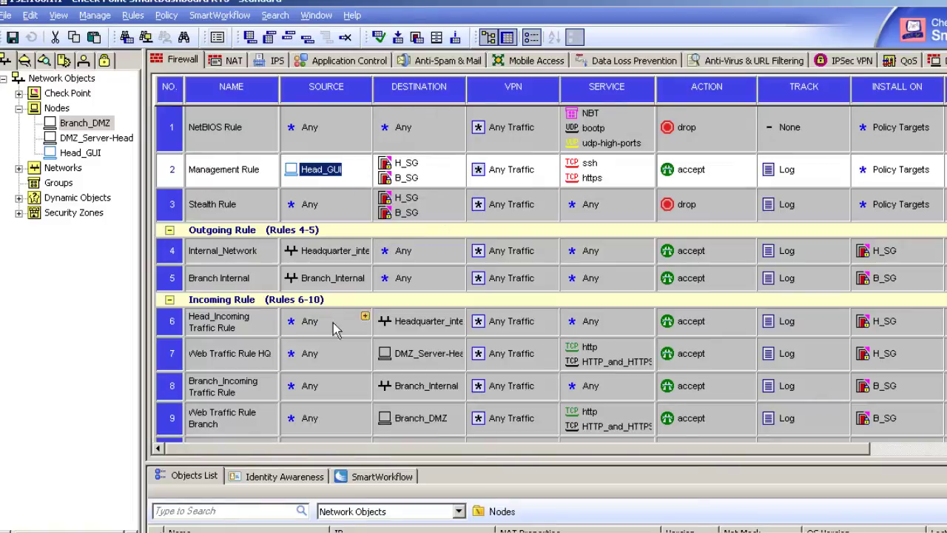
pyautogui.press('super')
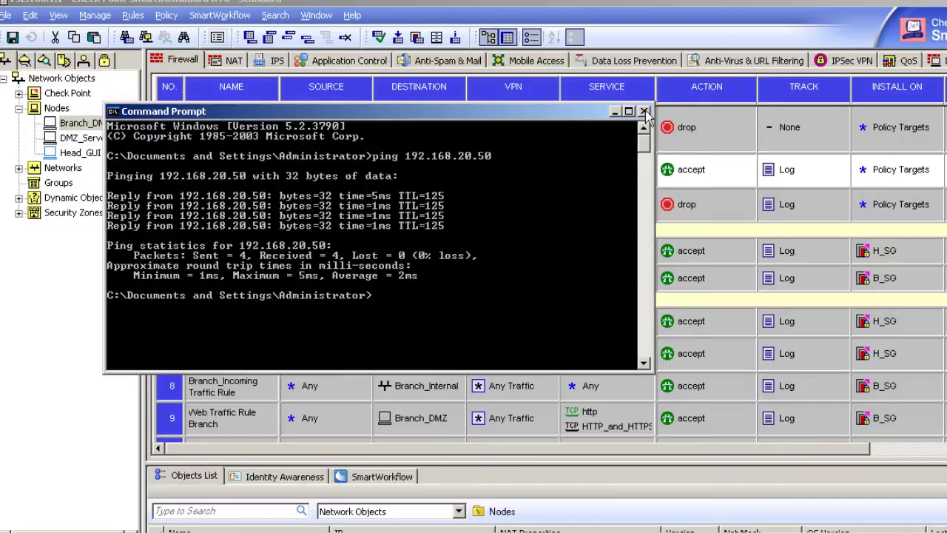
pyautogui.click(615, 112)
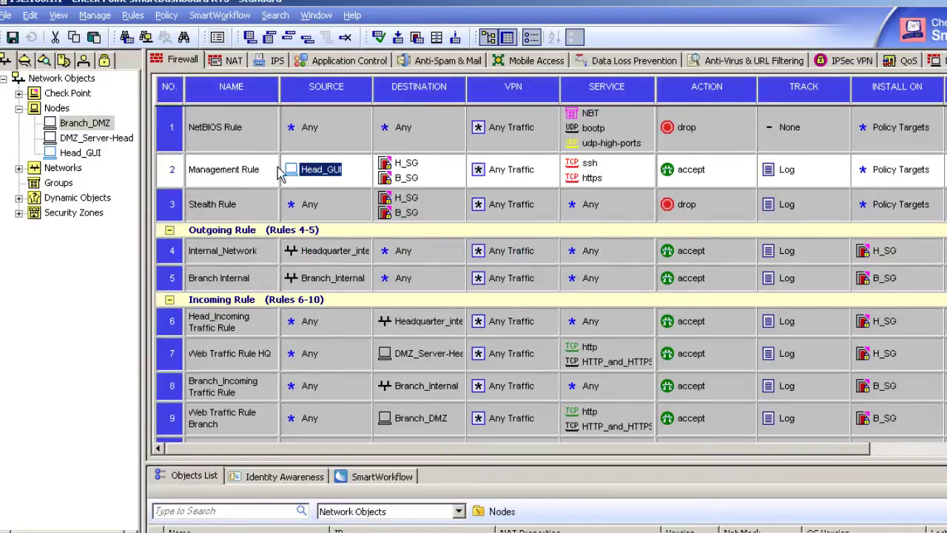
# Step: Review the Management Rule's ssh service, the Stealth Rule, and the source network of the Internal_Network rule
pyautogui.click(589, 163)
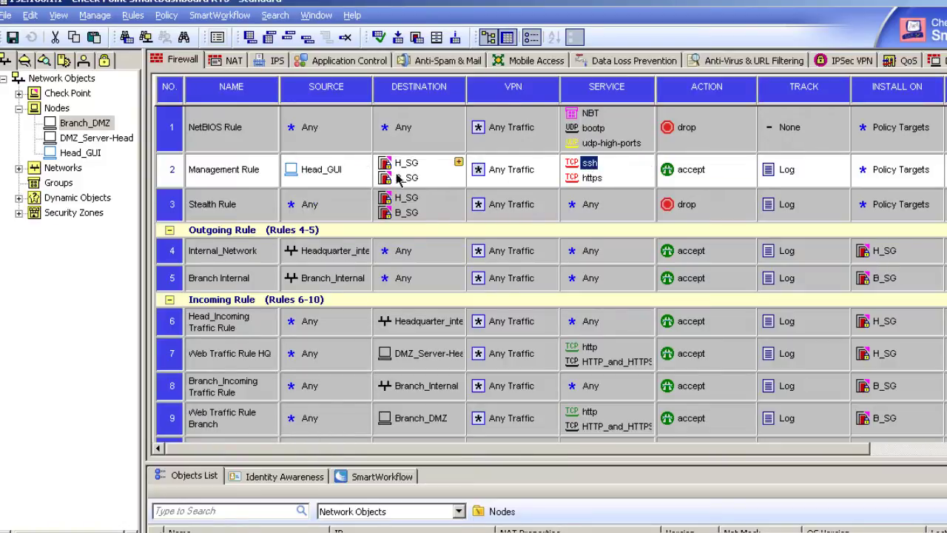
pyautogui.click(219, 211)
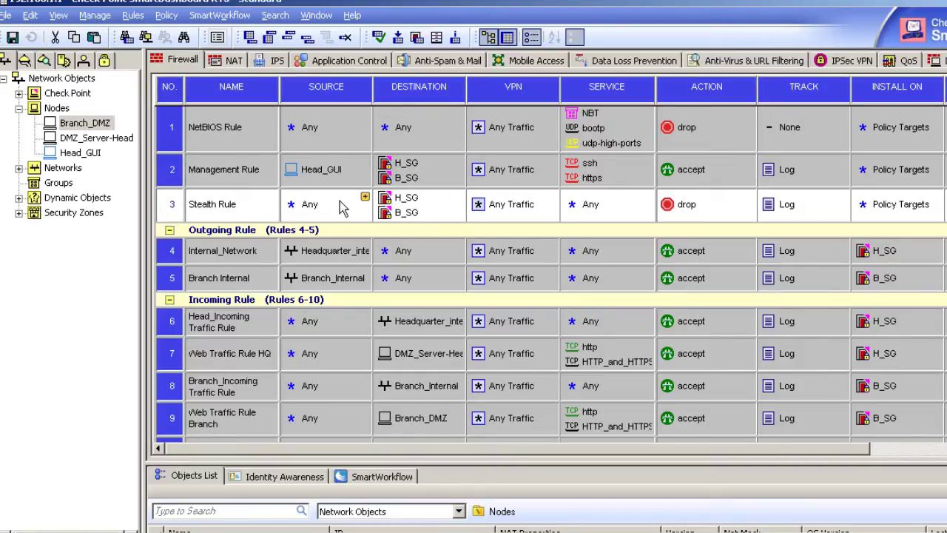
pyautogui.click(314, 253)
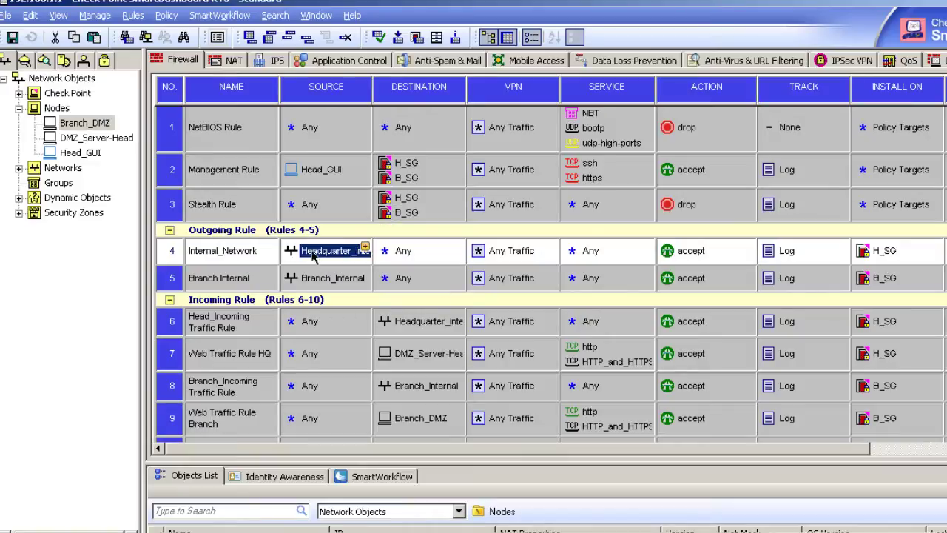
# Step: View the blank properties form for a new network object and close it without creating one
pyautogui.rightClick(63, 170)
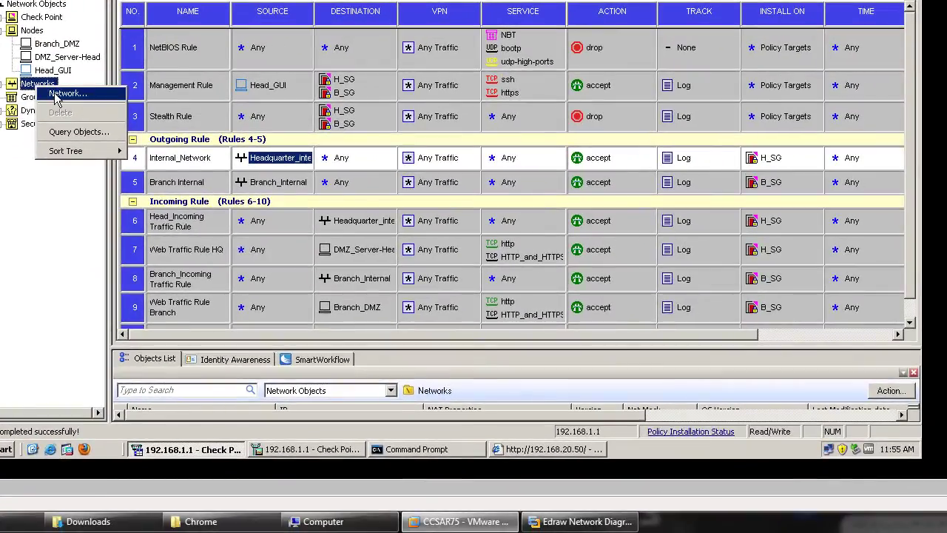
pyautogui.click(66, 93)
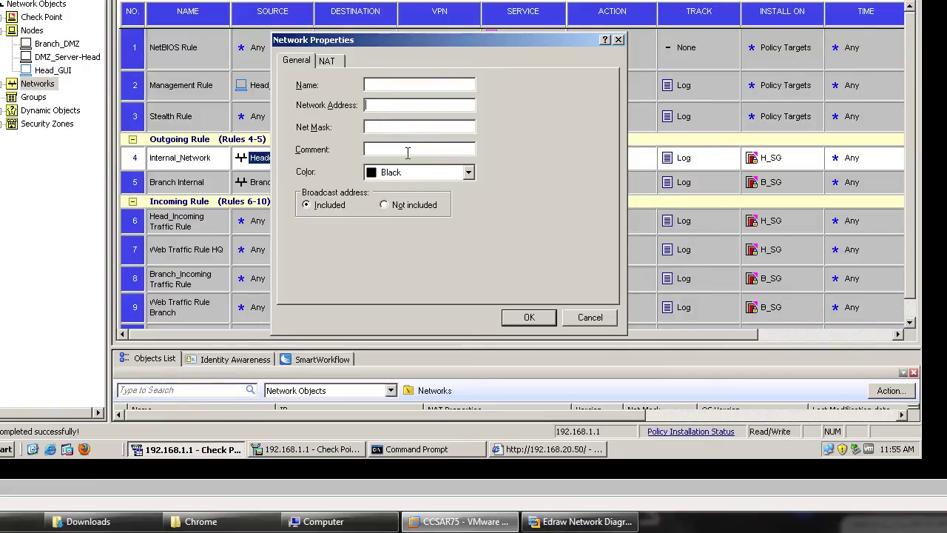
pyautogui.click(620, 40)
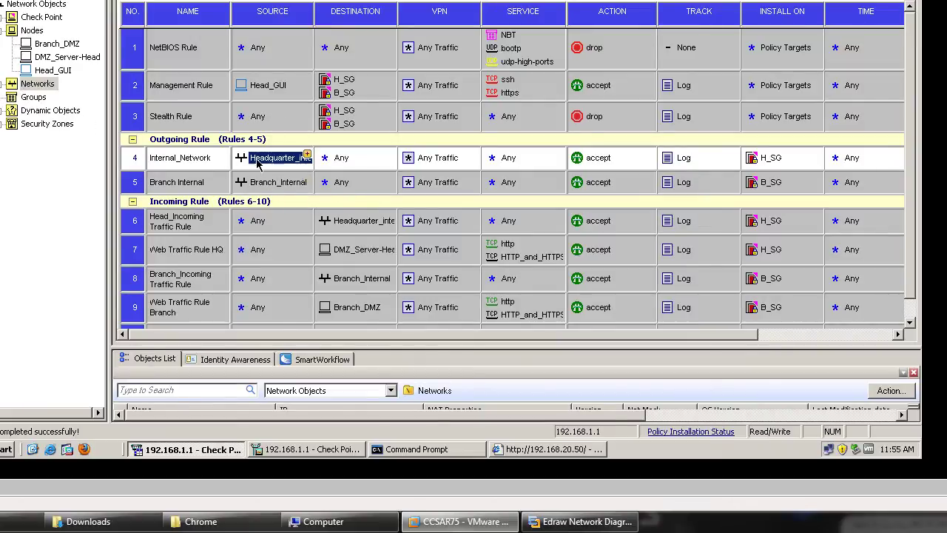
# Step: Expand the Networks group and inspect the general properties of Headquarter_internal and Branch_Internal, leaving both unchanged
pyautogui.click(2, 84)
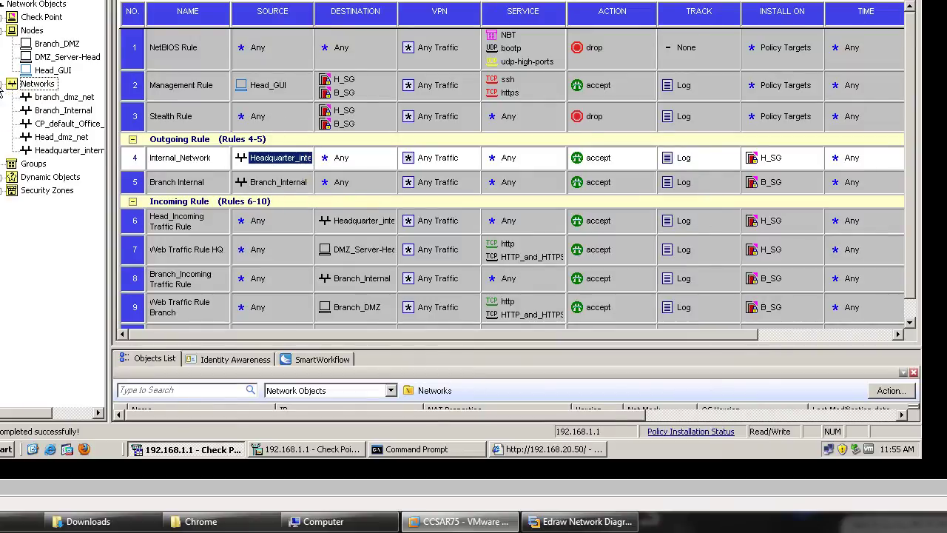
pyautogui.doubleClick(53, 151)
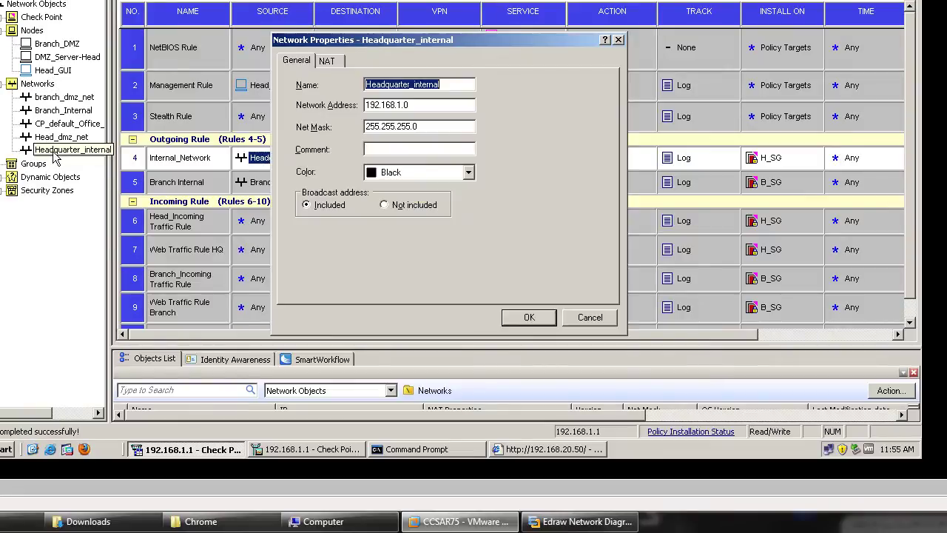
pyautogui.click(619, 40)
pyautogui.doubleClick(255, 168)
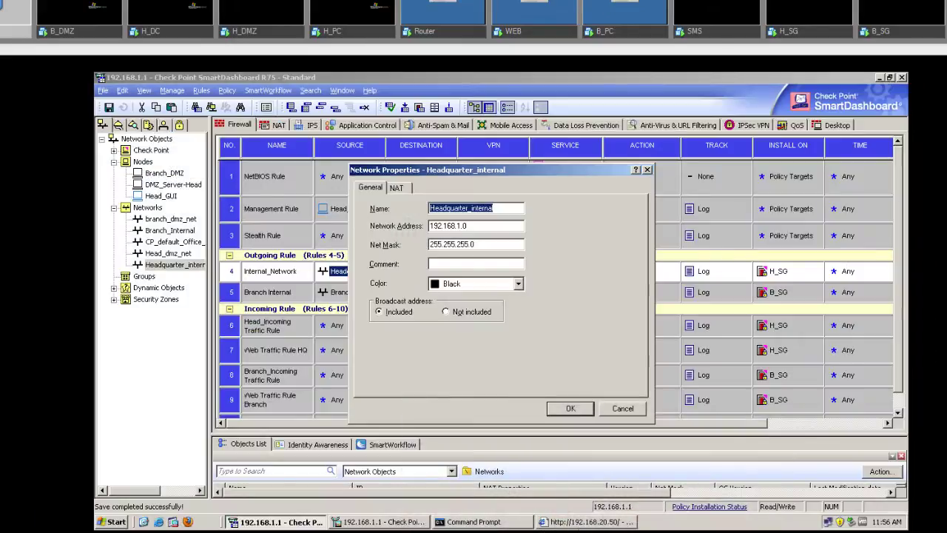
pyautogui.click(622, 408)
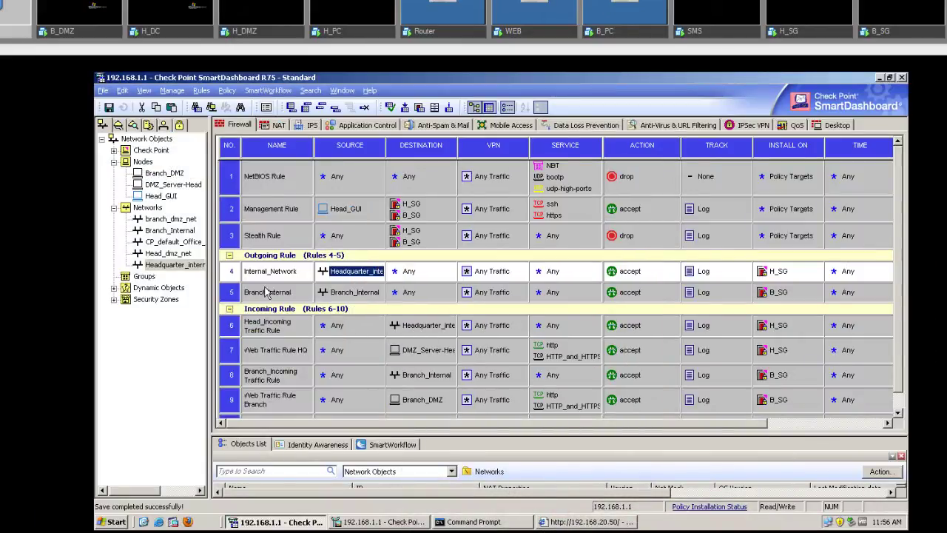
pyautogui.doubleClick(170, 230)
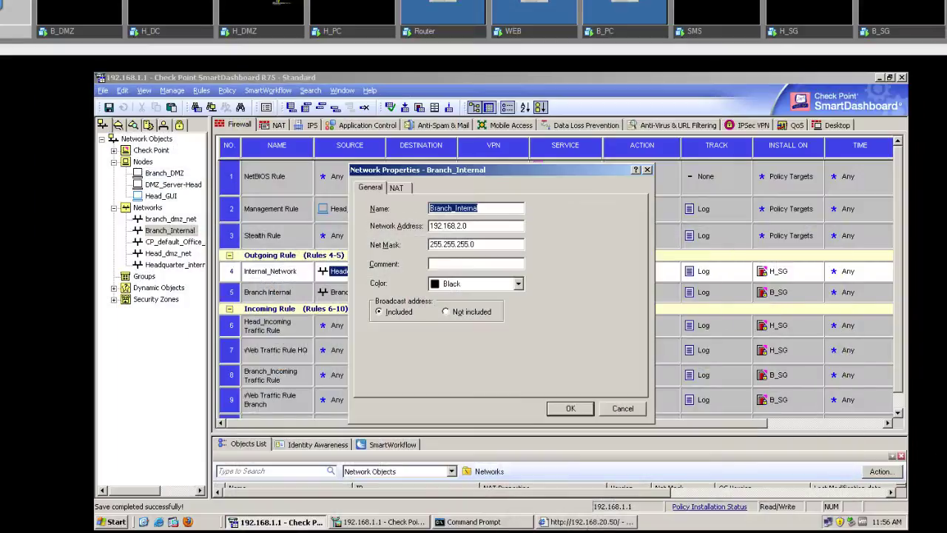
pyautogui.click(627, 409)
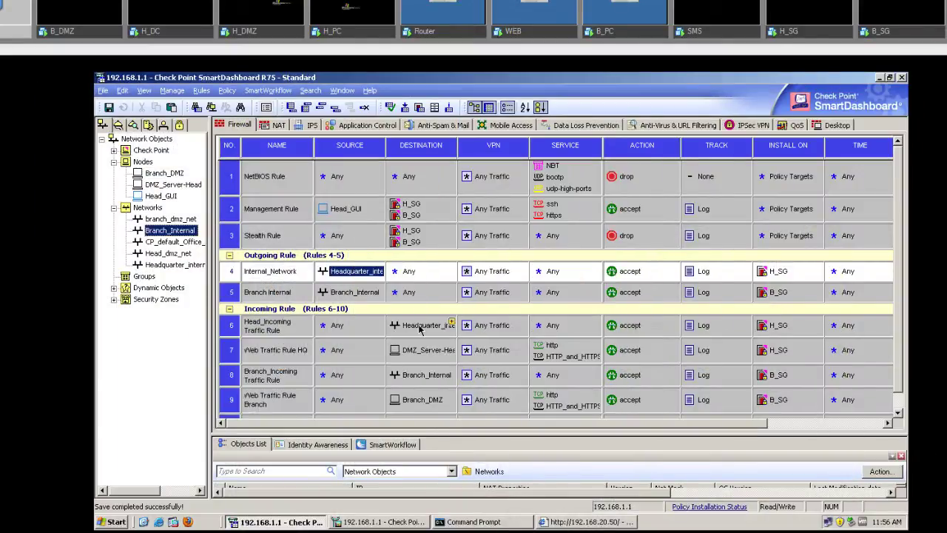
# Step: Inspect the general properties of the two DMZ networks, Head_dmz_net and branch_dmz_net, without changing them
pyautogui.doubleClick(176, 253)
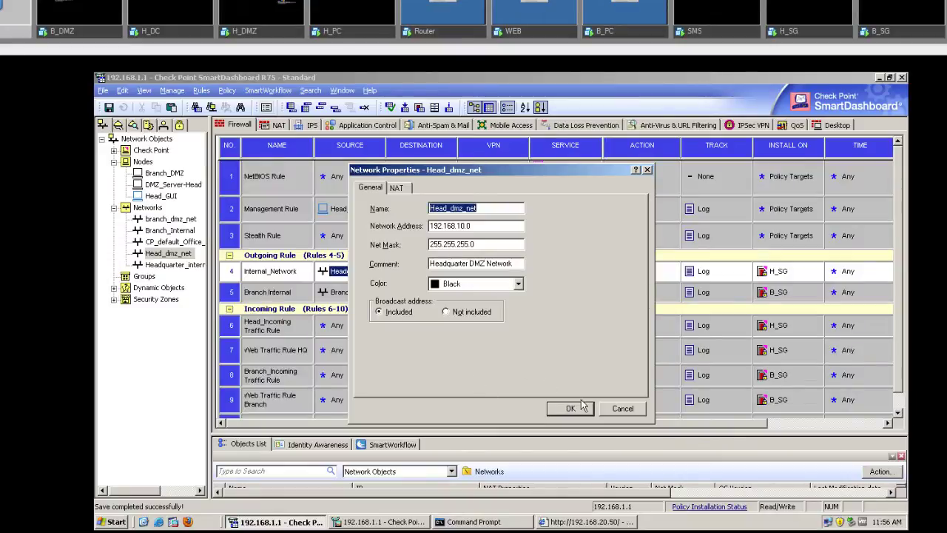
pyautogui.click(622, 410)
pyautogui.click(161, 232)
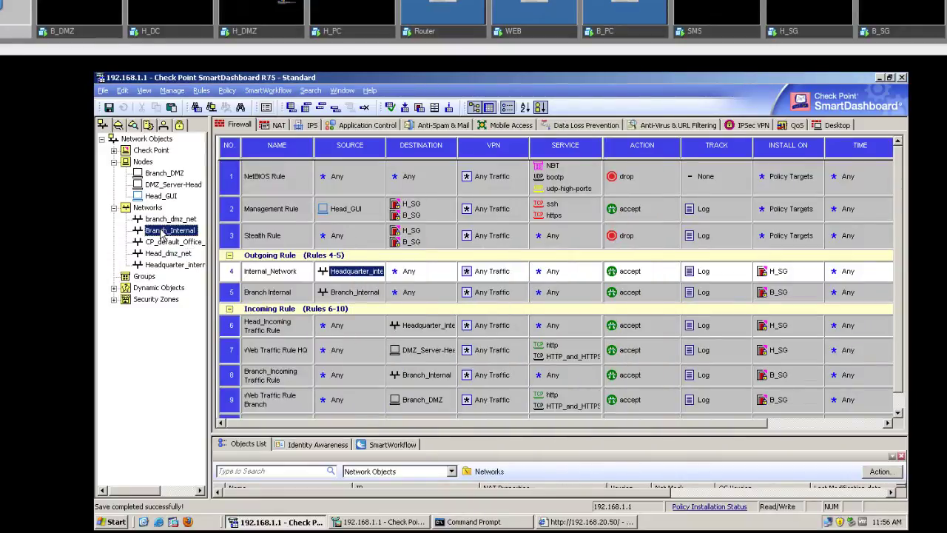
pyautogui.doubleClick(170, 220)
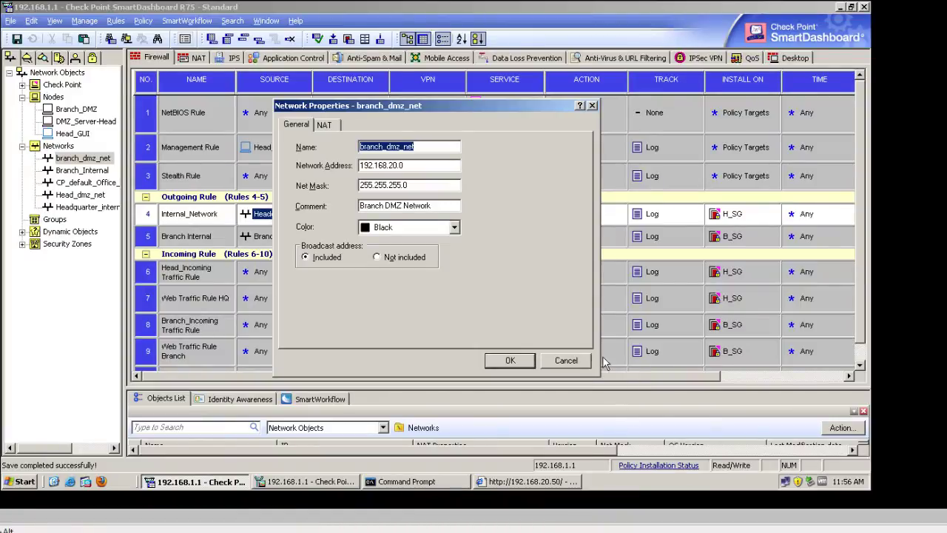
pyautogui.click(565, 365)
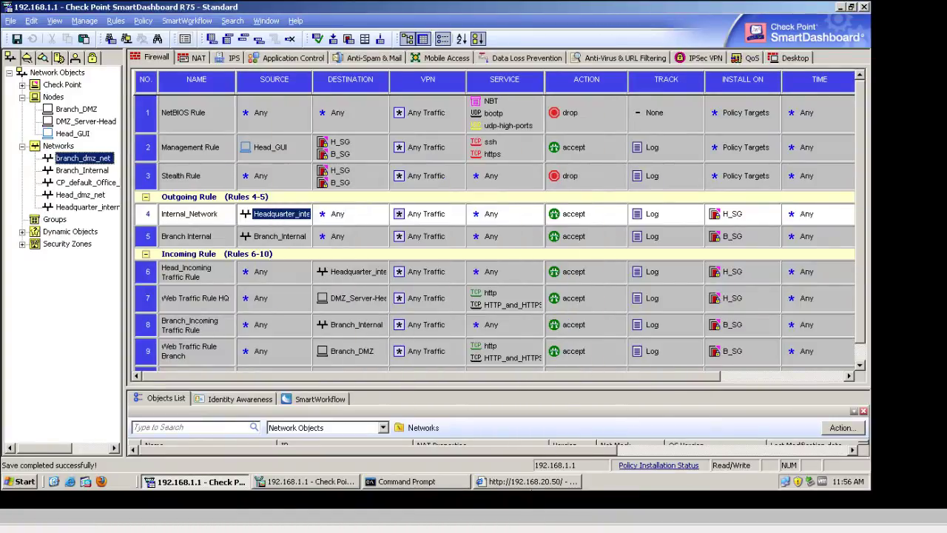
pyautogui.moveTo(555, 481)
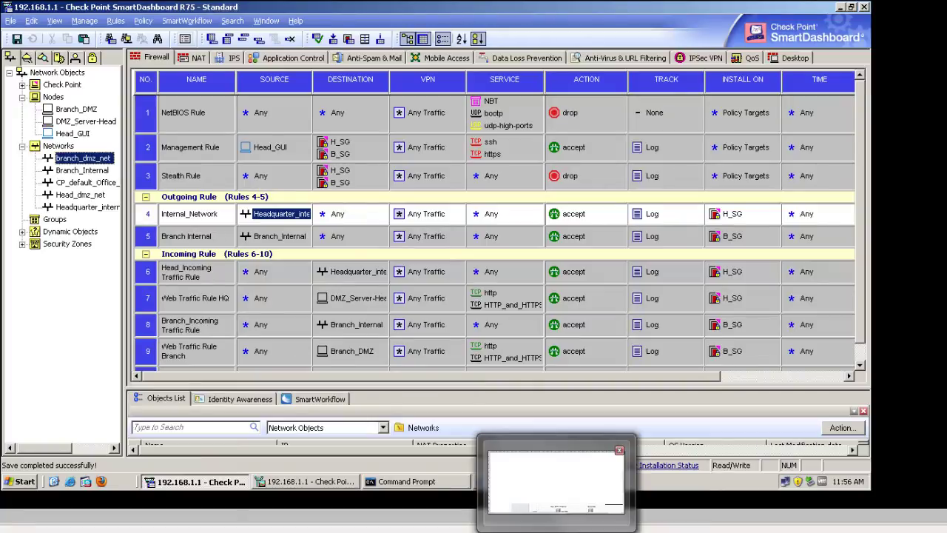
# Step: View the blank Host Node form for a new node and close it without creating a host
pyautogui.rightClick(50, 98)
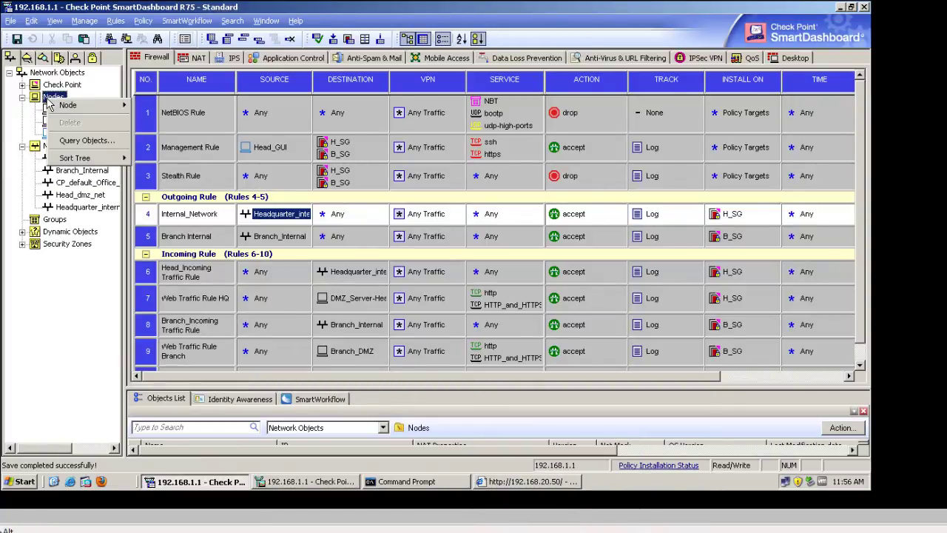
pyautogui.moveTo(71, 111)
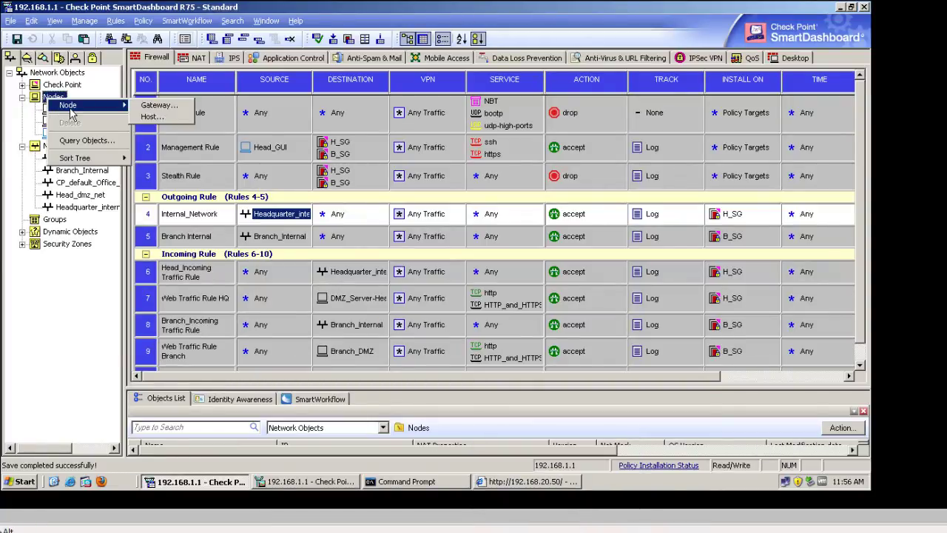
pyautogui.click(152, 117)
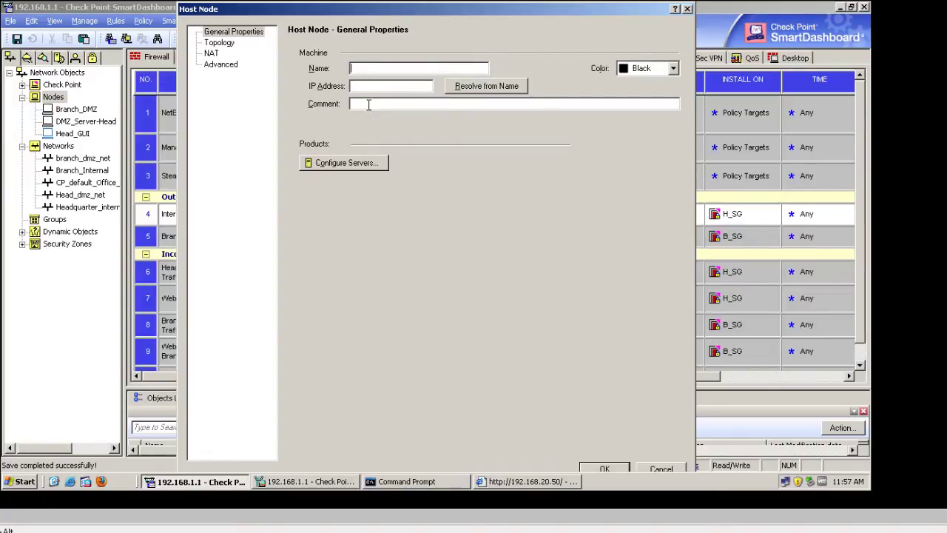
pyautogui.click(687, 9)
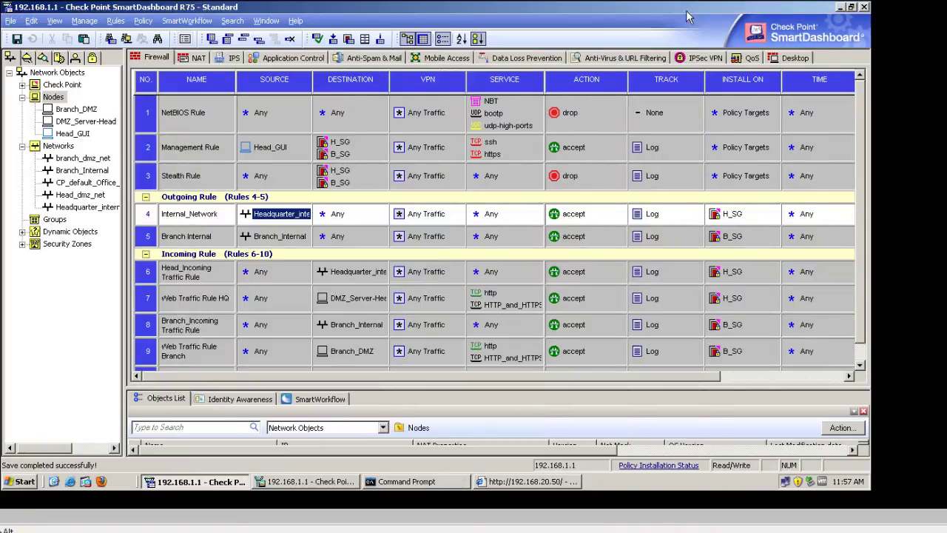
# Step: Inspect the name and comment of the DMZ_Server-Head host node and close its properties unchanged
pyautogui.click(81, 121)
pyautogui.doubleClick(82, 121)
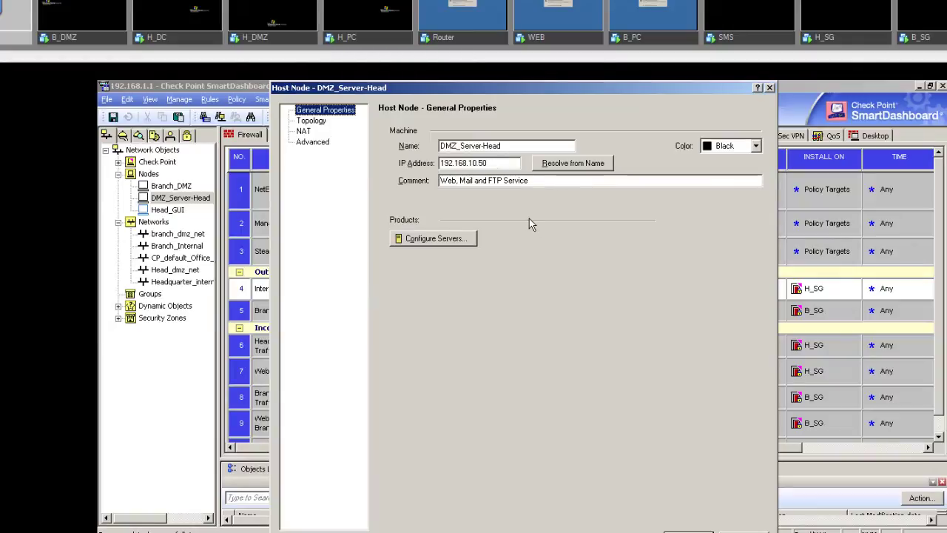
pyautogui.moveTo(443, 180); pyautogui.dragTo(541, 180)
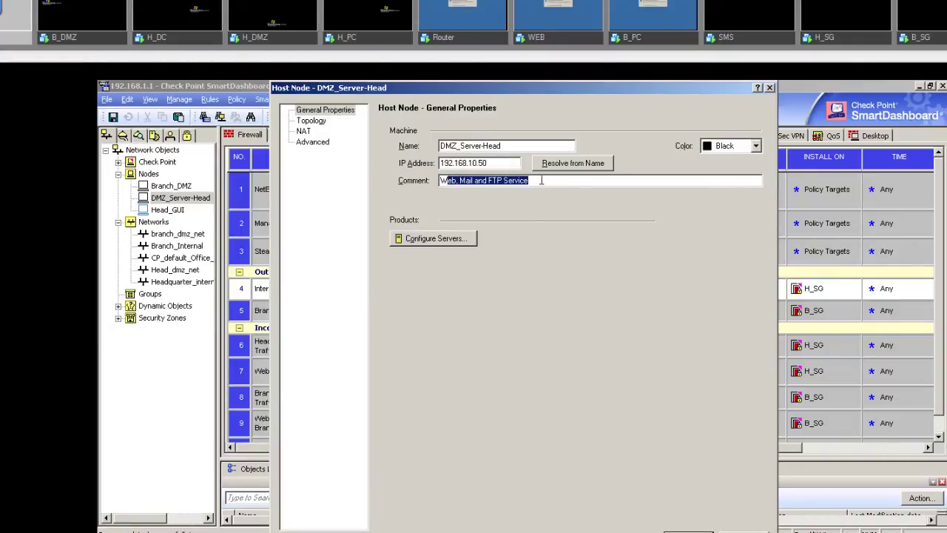
pyautogui.doubleClick(519, 145)
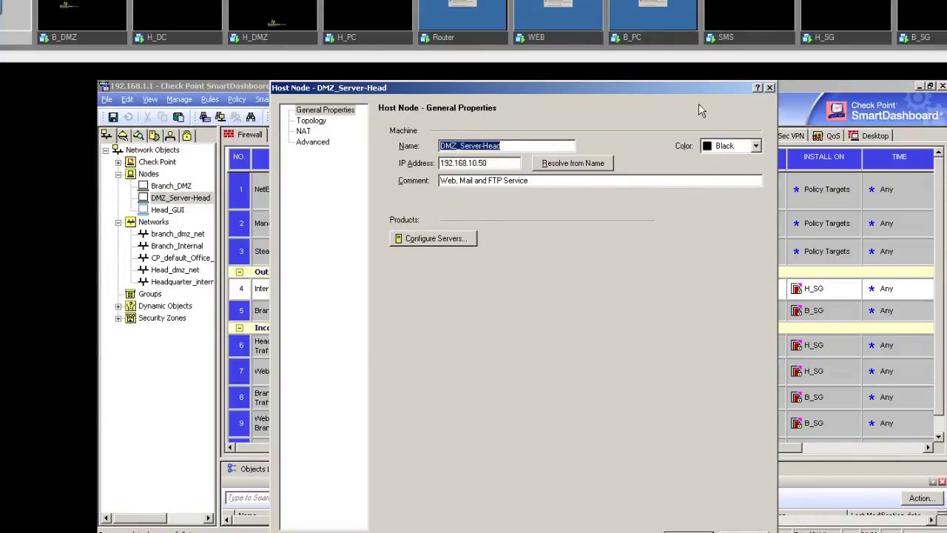
pyautogui.click(770, 87)
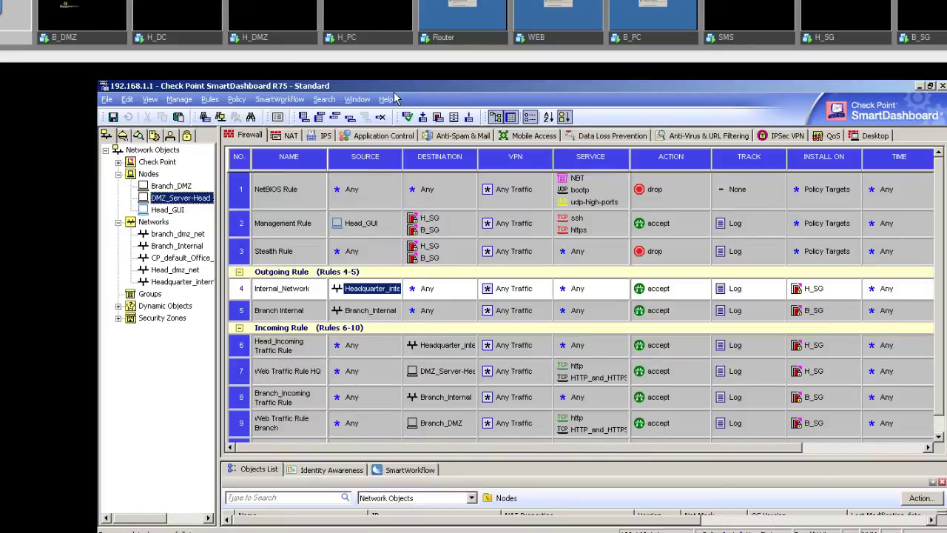
# Step: Check the Branch_DMZ host's IP address, and view the B_DMZ virtual machine before returning to the SmartDashboard machine
pyautogui.doubleClick(166, 188)
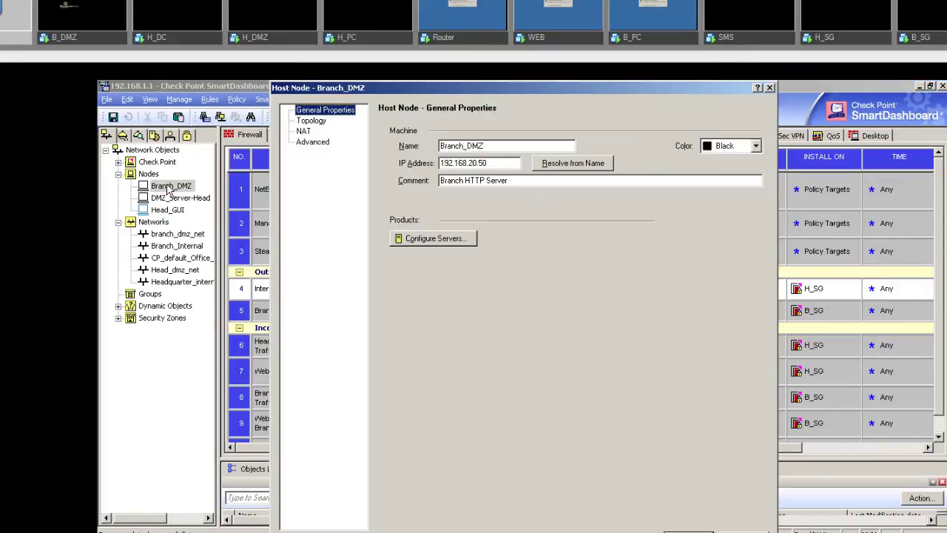
pyautogui.moveTo(496, 161); pyautogui.dragTo(398, 164)
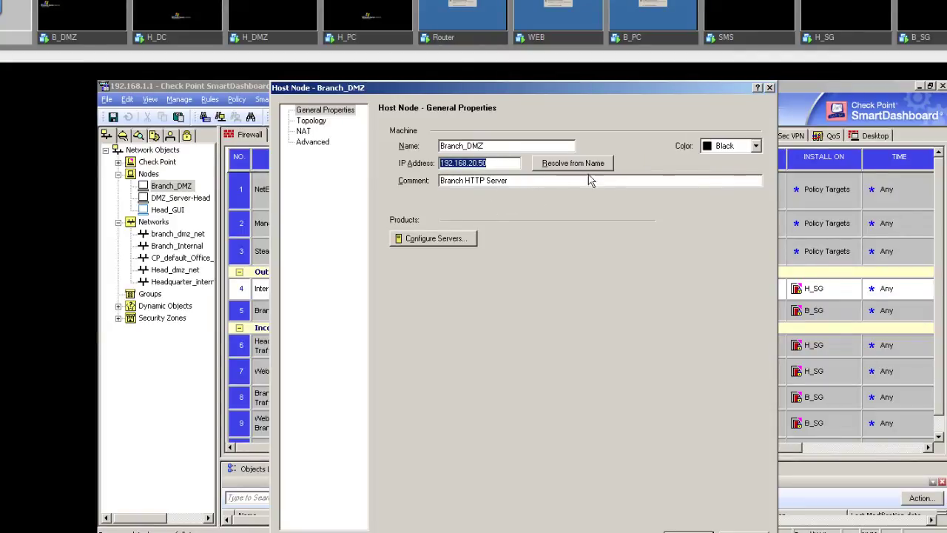
pyautogui.click(770, 88)
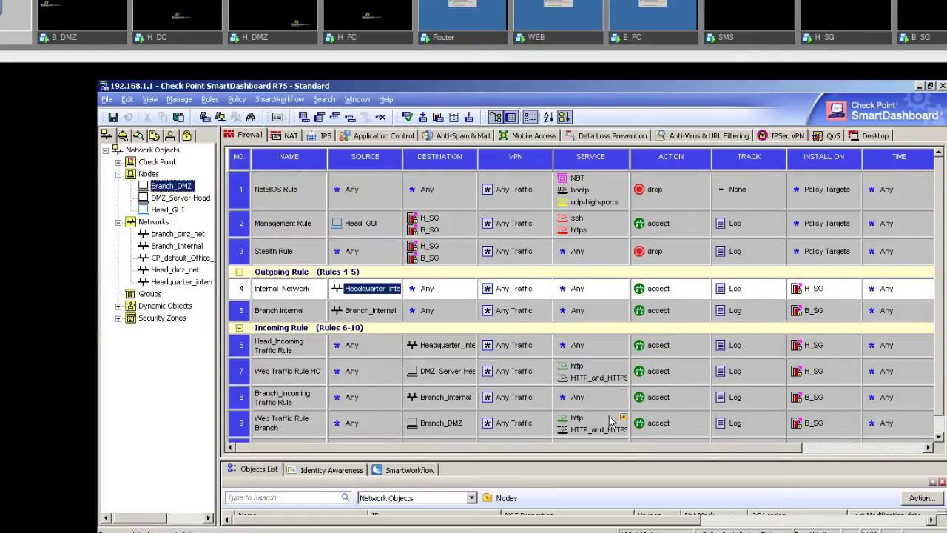
pyautogui.click(82, 46)
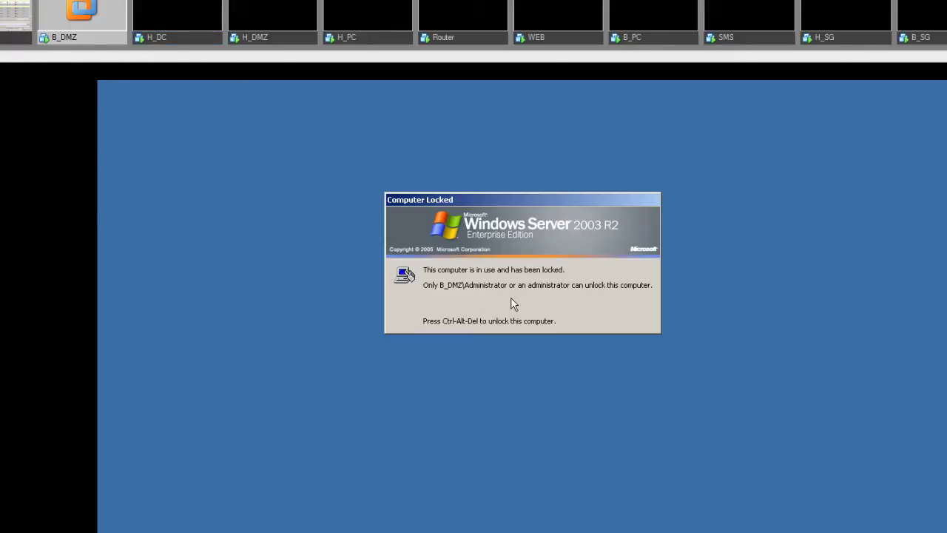
pyautogui.click(11, 42)
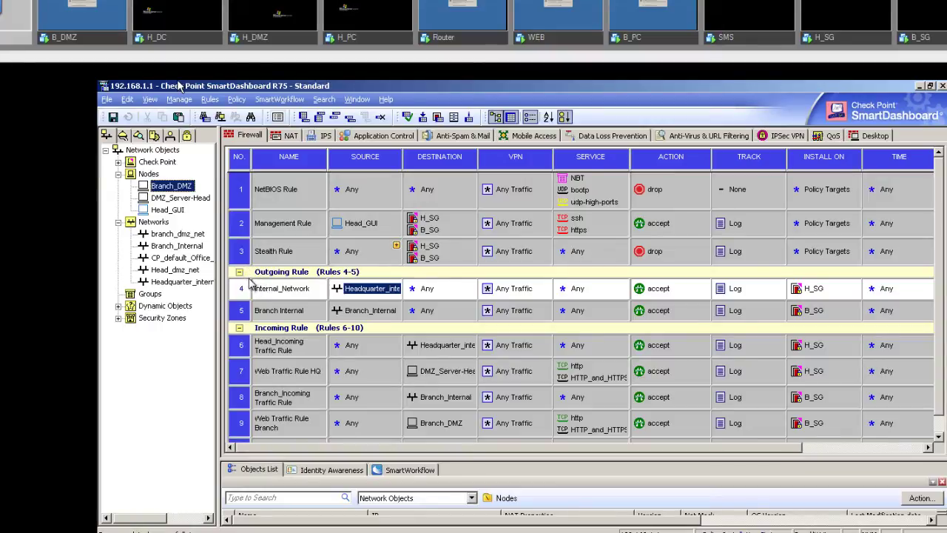
# Step: View the options for adding a section title above or below rule 4, Internal_Network, without adding one
pyautogui.rightClick(265, 298)
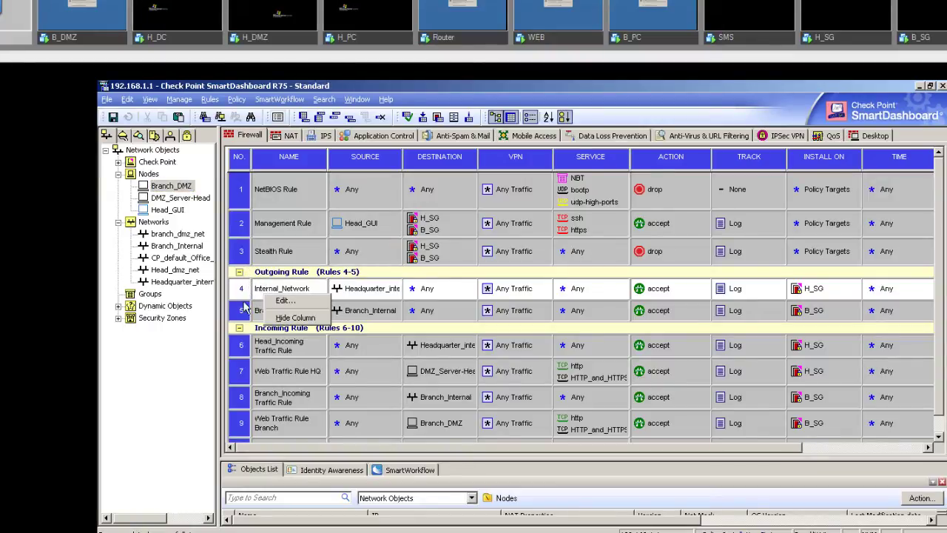
pyautogui.rightClick(241, 300)
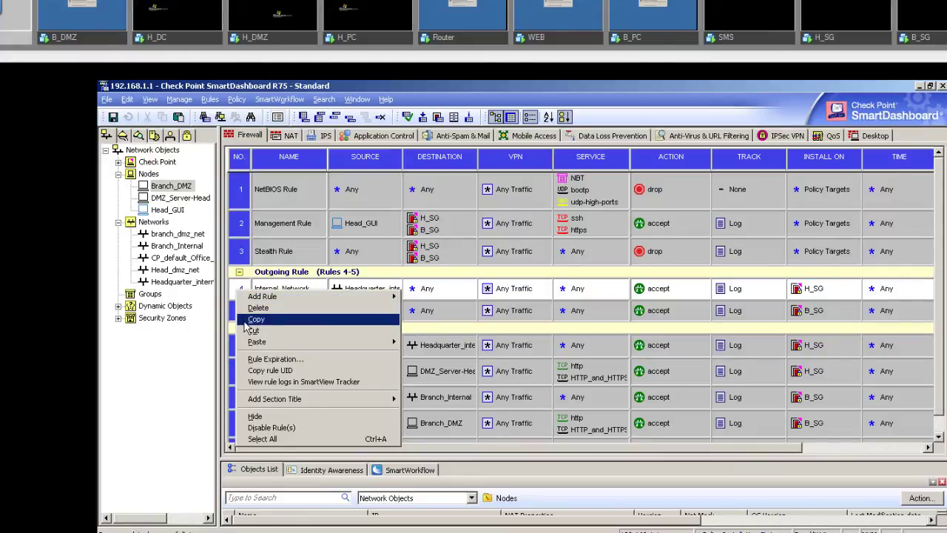
pyautogui.click(231, 298)
pyautogui.rightClick(234, 297)
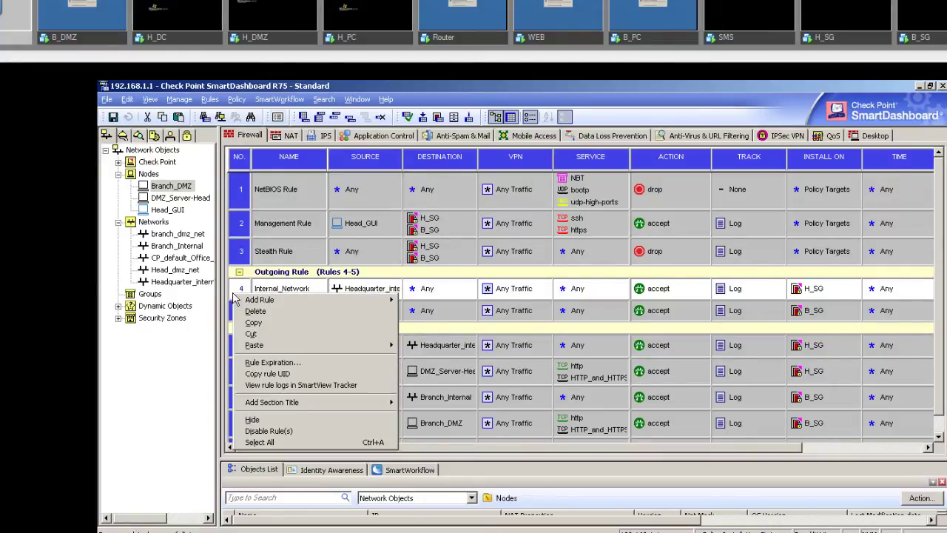
pyautogui.moveTo(273, 406)
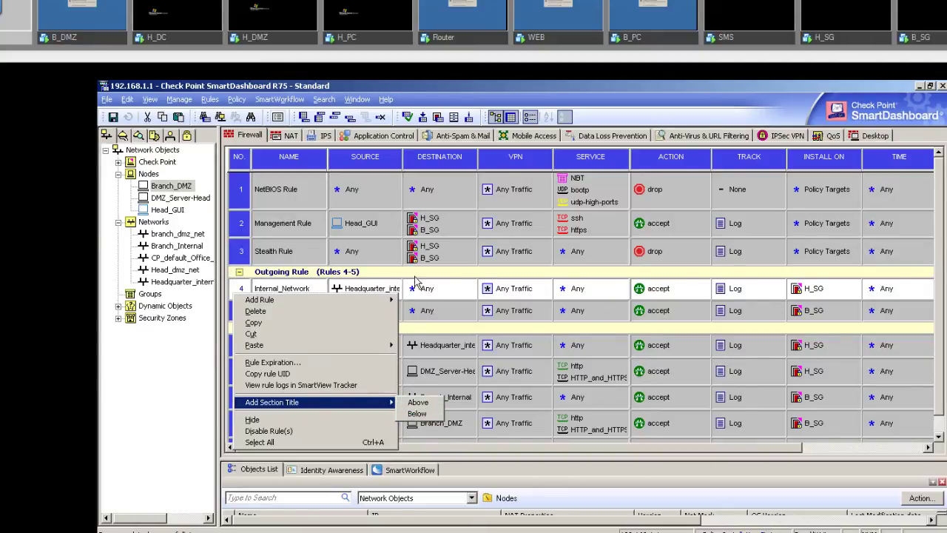
pyautogui.press('Escape')
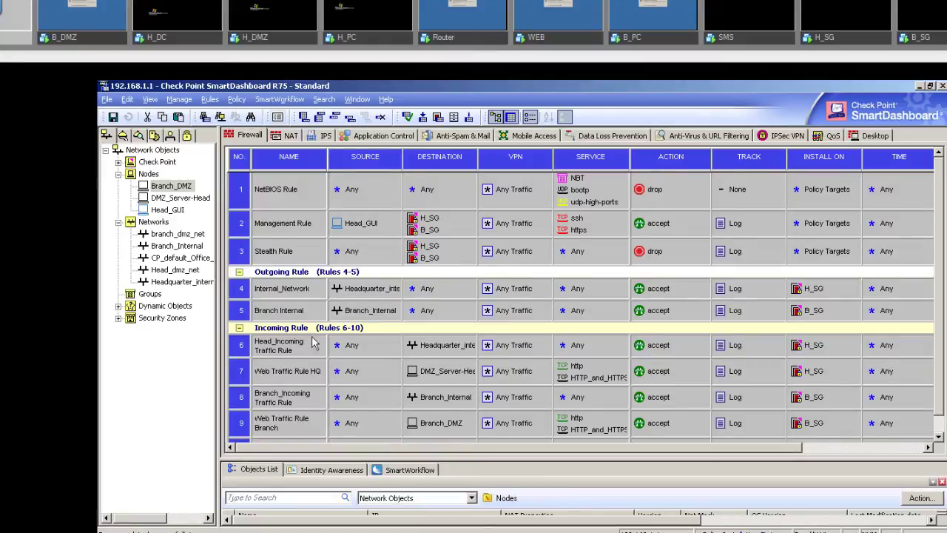
# Step: Widen the Source column and examine the sources and destinations of outgoing rules 4 and 5
pyautogui.scroll(-1, 311, 342)
pyautogui.scroll(1, 350, 418)
pyautogui.click(279, 291)
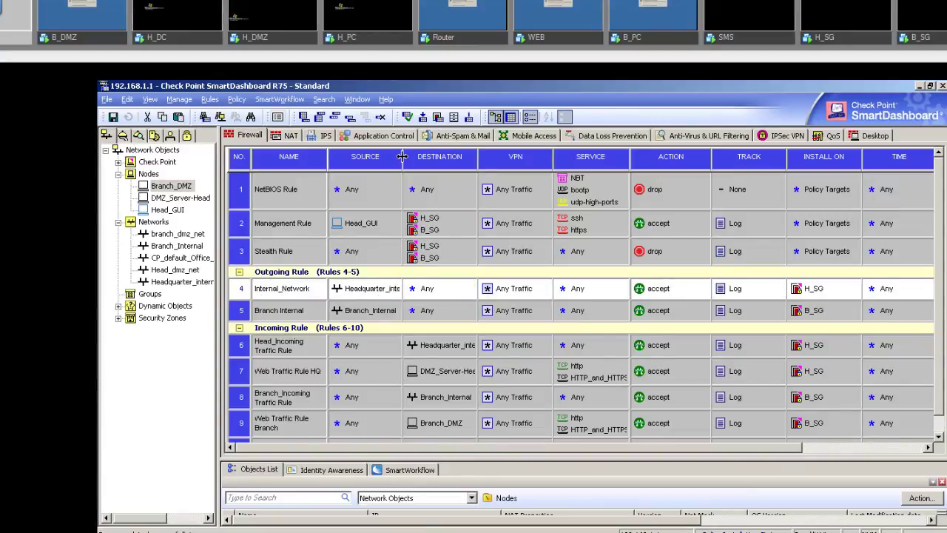
pyautogui.moveTo(402, 156); pyautogui.dragTo(419, 156)
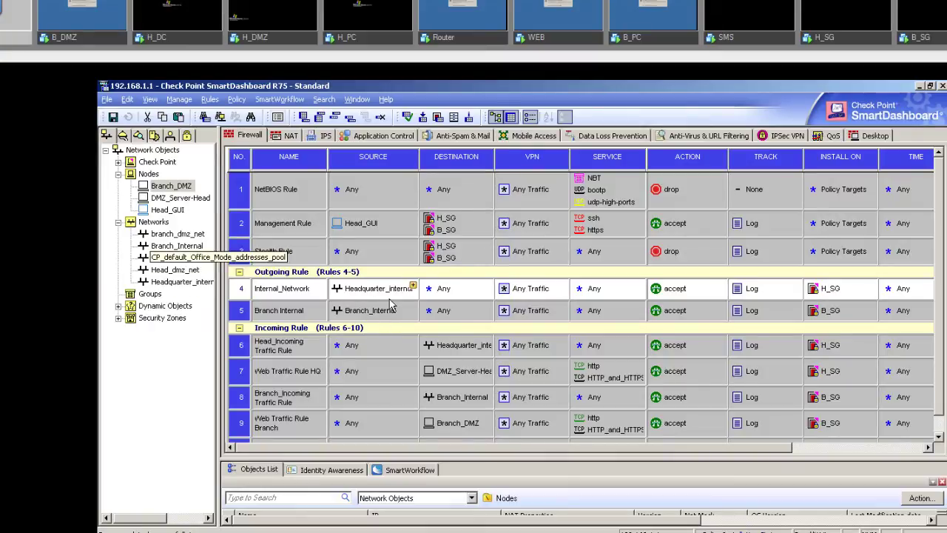
pyautogui.moveTo(385, 297)
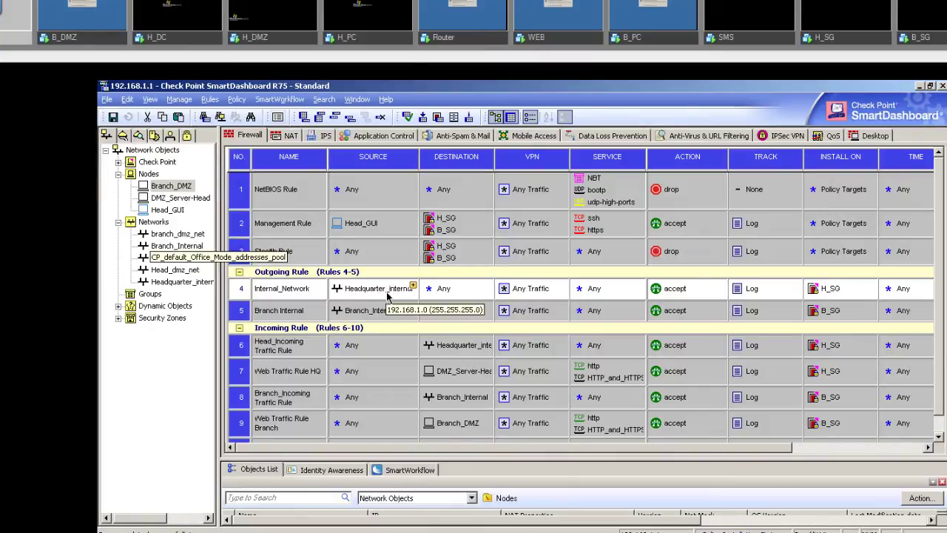
pyautogui.click(441, 295)
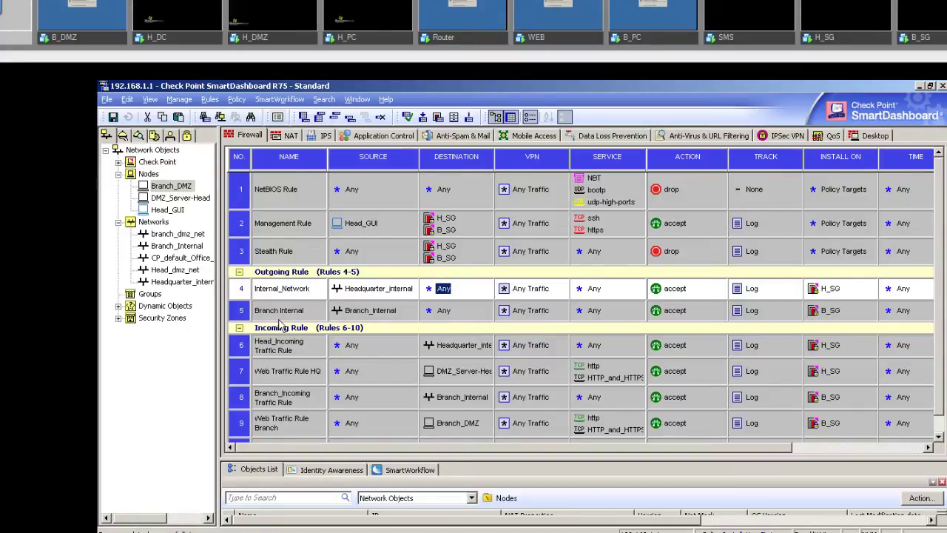
pyautogui.click(362, 314)
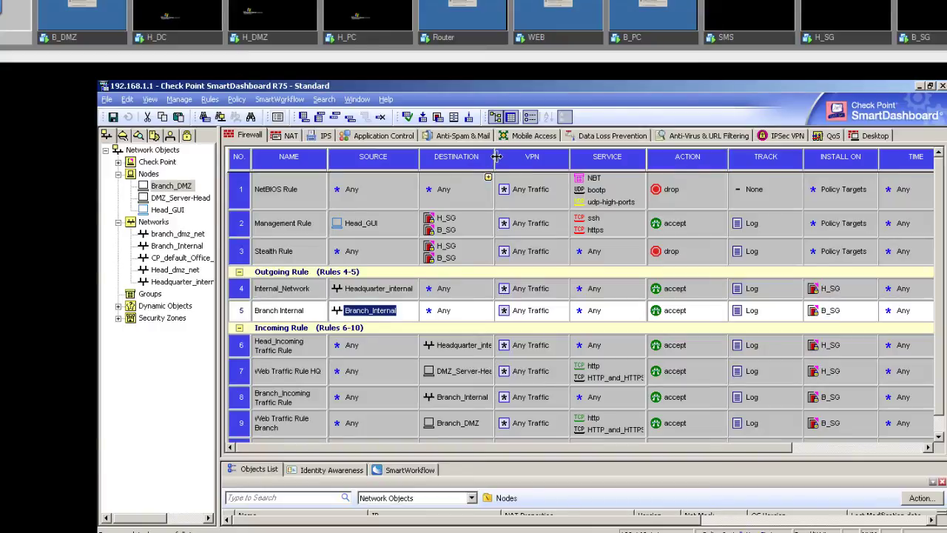
# Step: Widen the Destination column and examine the sources and destinations of incoming rules 6 to 10
pyautogui.moveTo(497, 156); pyautogui.dragTo(510, 157)
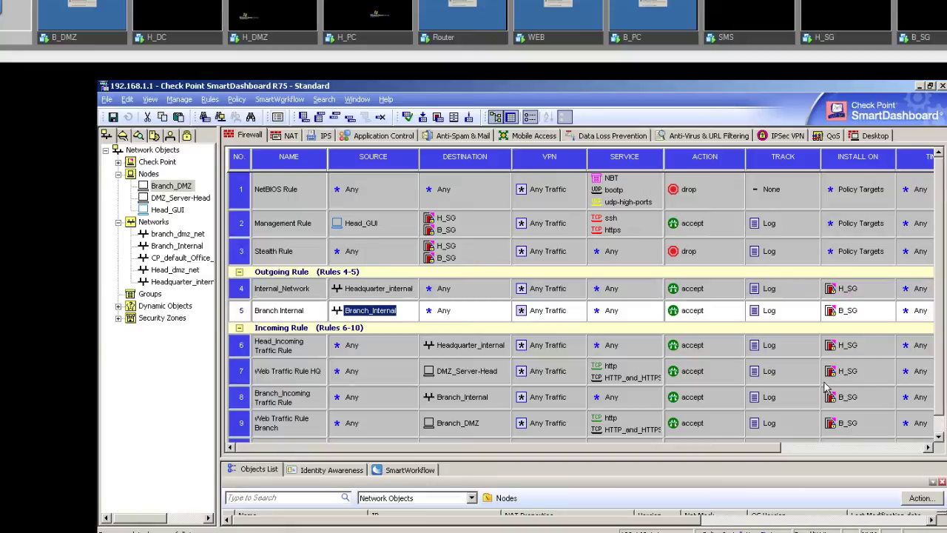
pyautogui.scroll(-1, 360, 431)
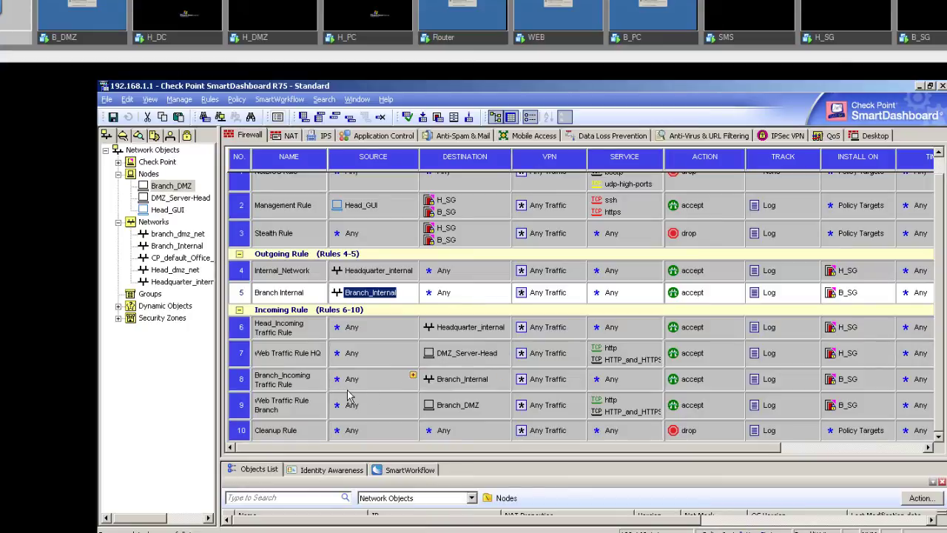
pyautogui.moveTo(453, 386)
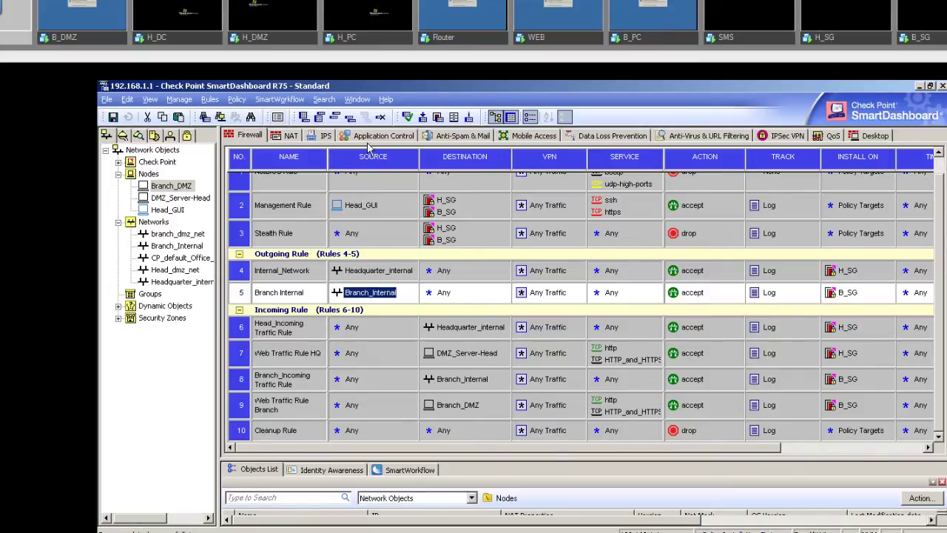
# Step: View the policy installation targets without installing, and review the Install On gateways across the rule base
pyautogui.click(424, 118)
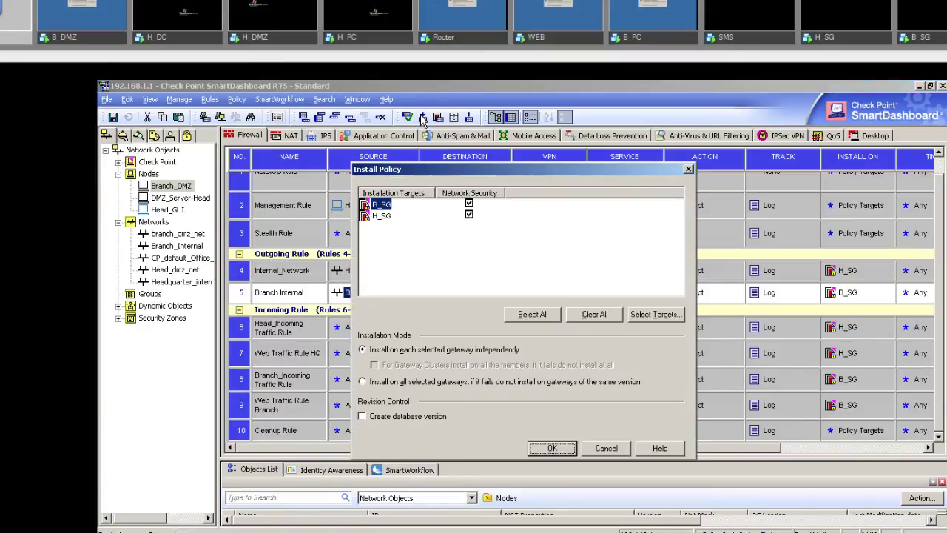
pyautogui.click(688, 169)
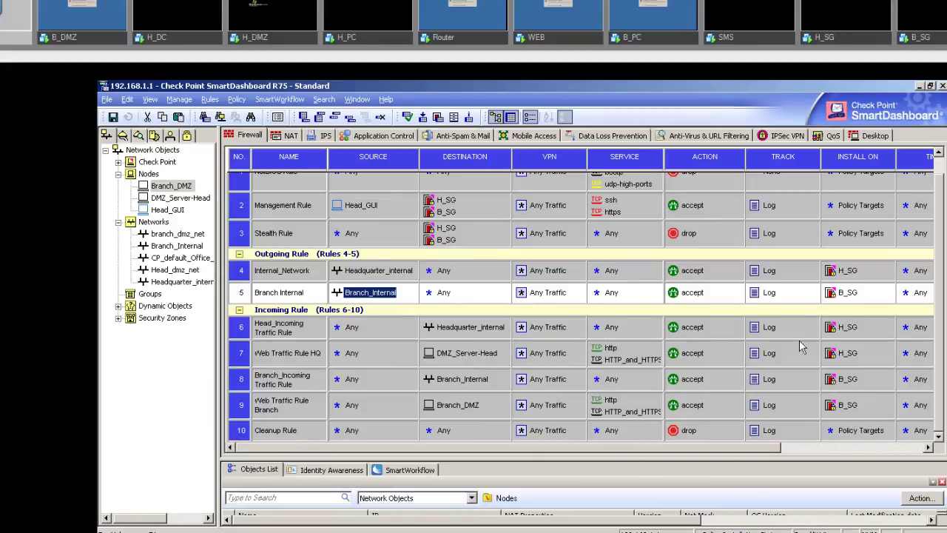
pyautogui.scroll(1, 938, 253)
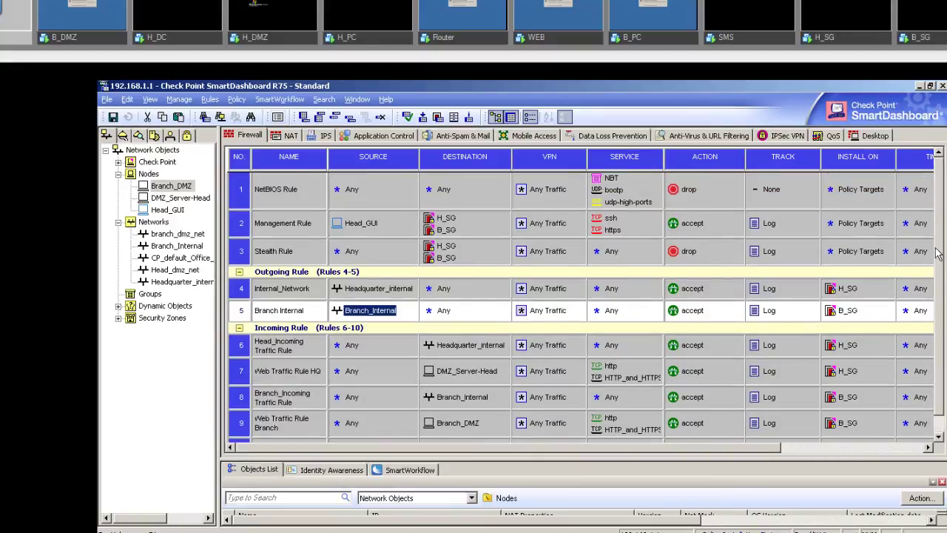
pyautogui.scroll(-1, 938, 254)
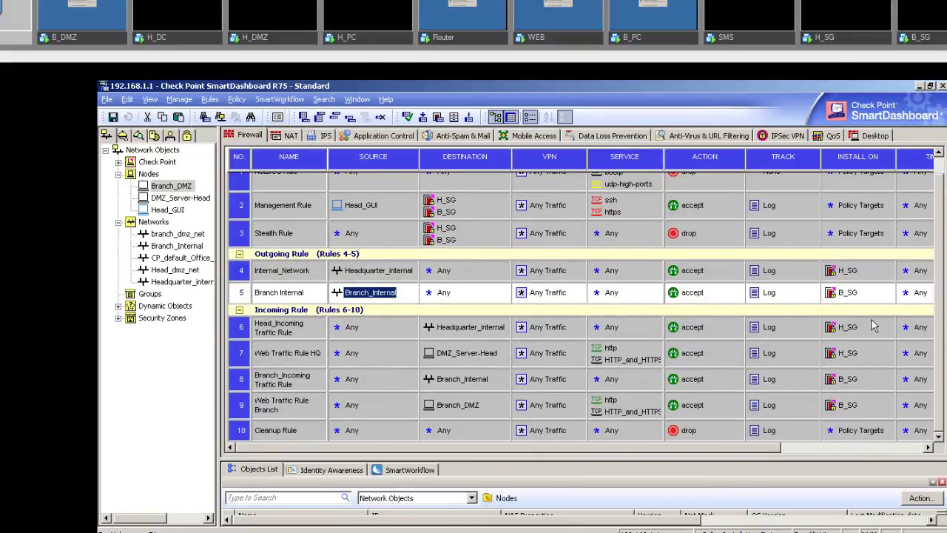
pyautogui.scroll(1, 944, 337)
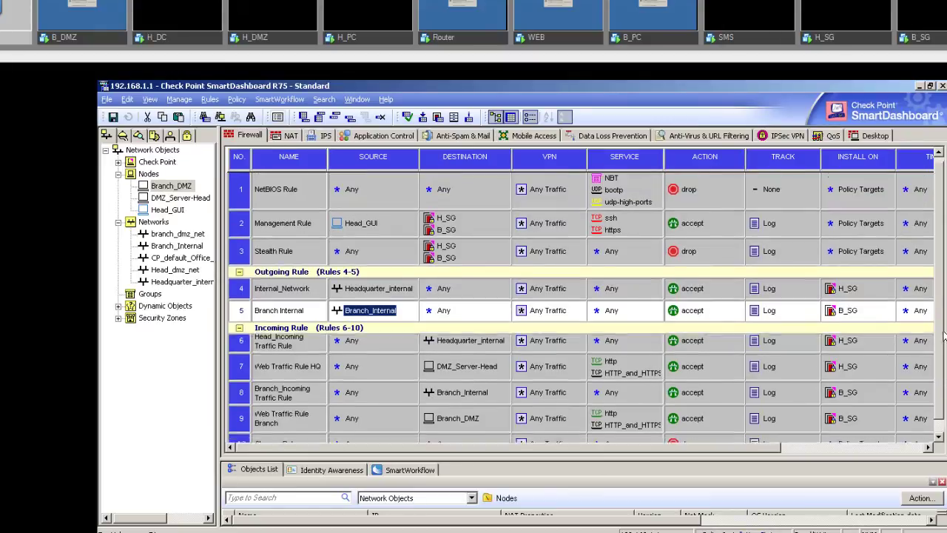
pyautogui.scroll(-1, 944, 337)
pyautogui.click(844, 327)
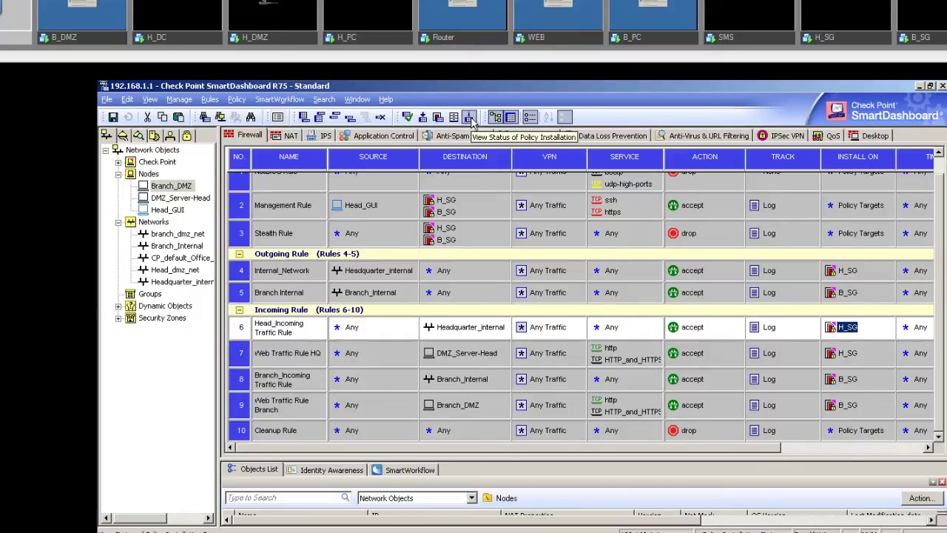
# Step: Install the Standard policy on the B_SG and H_SG gateways, each gateway independently, and close the installation report
pyautogui.click(423, 117)
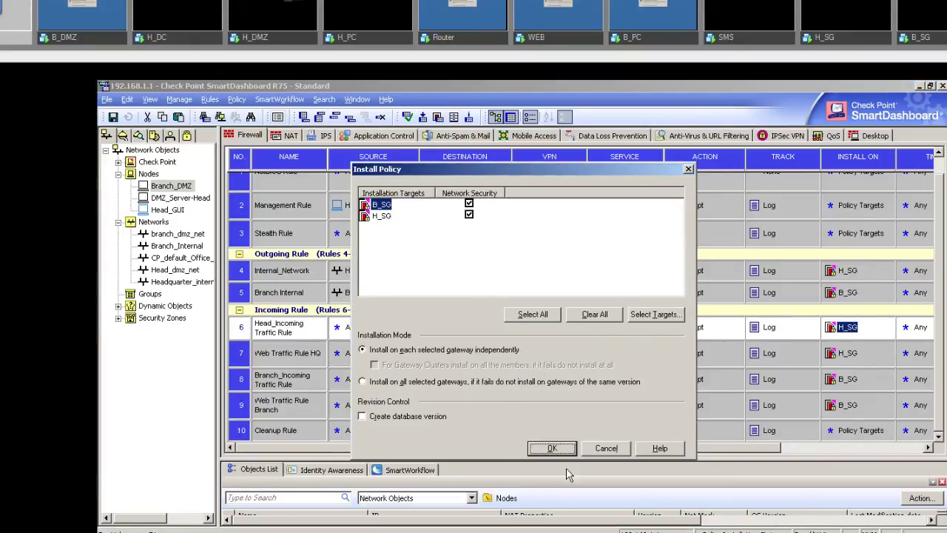
pyautogui.click(549, 448)
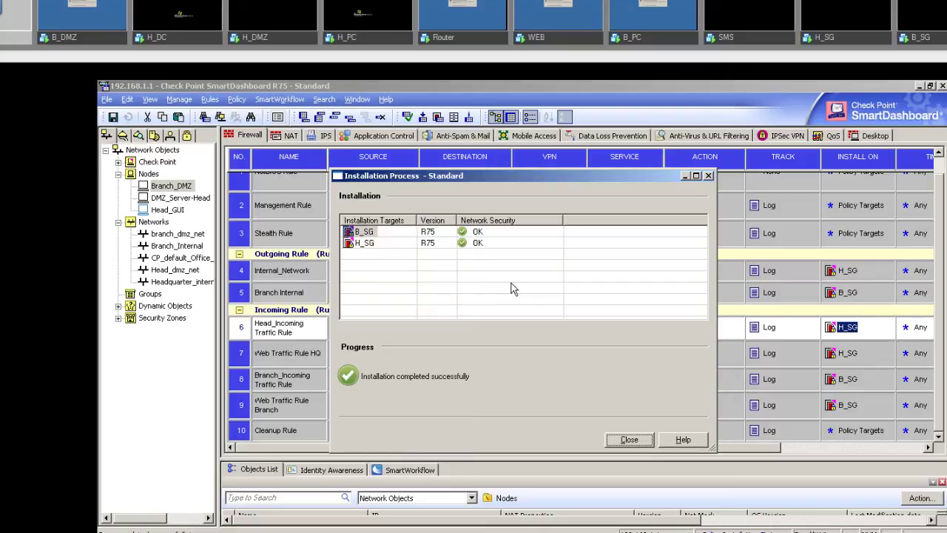
pyautogui.click(628, 441)
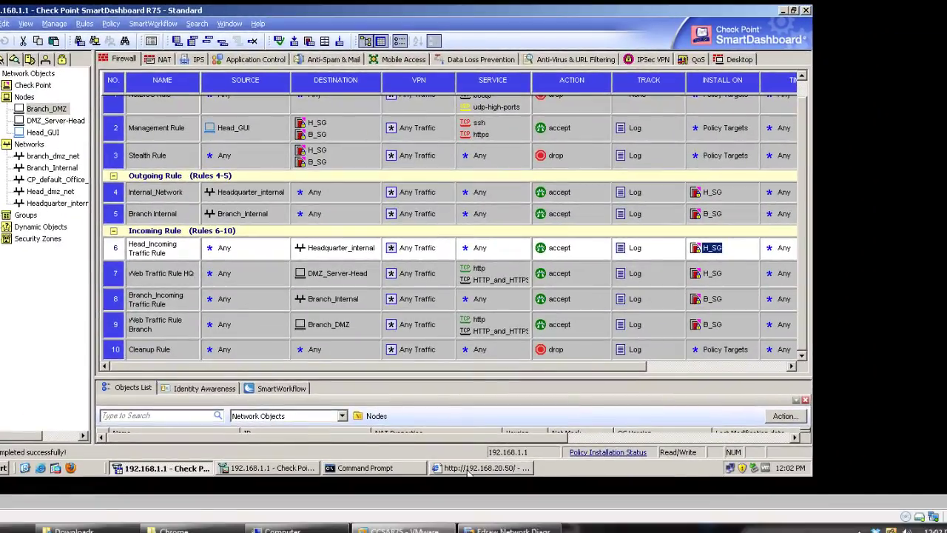
# Step: Close the browser window for 192.168.20.50 and open a blank Internet Explorer window on the console machine
pyautogui.rightClick(468, 471)
pyautogui.click(477, 457)
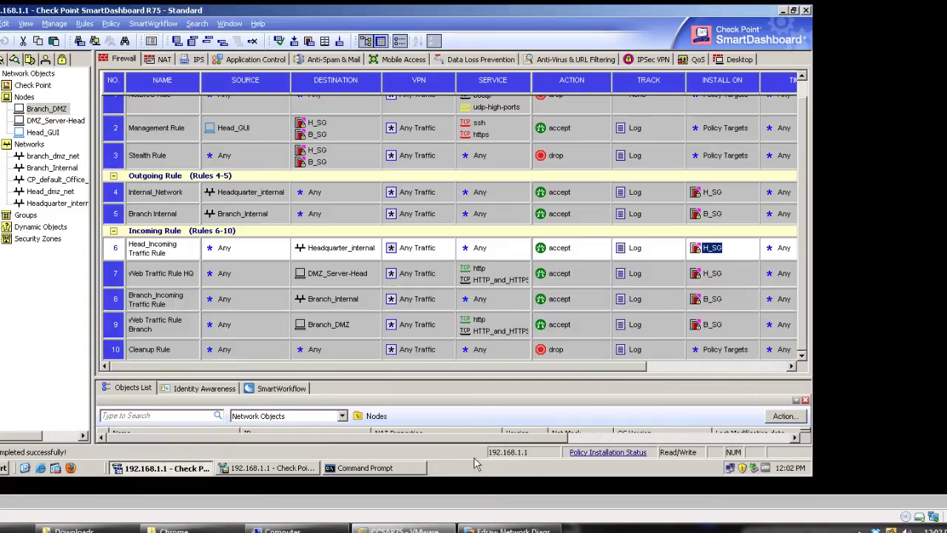
pyautogui.click(40, 467)
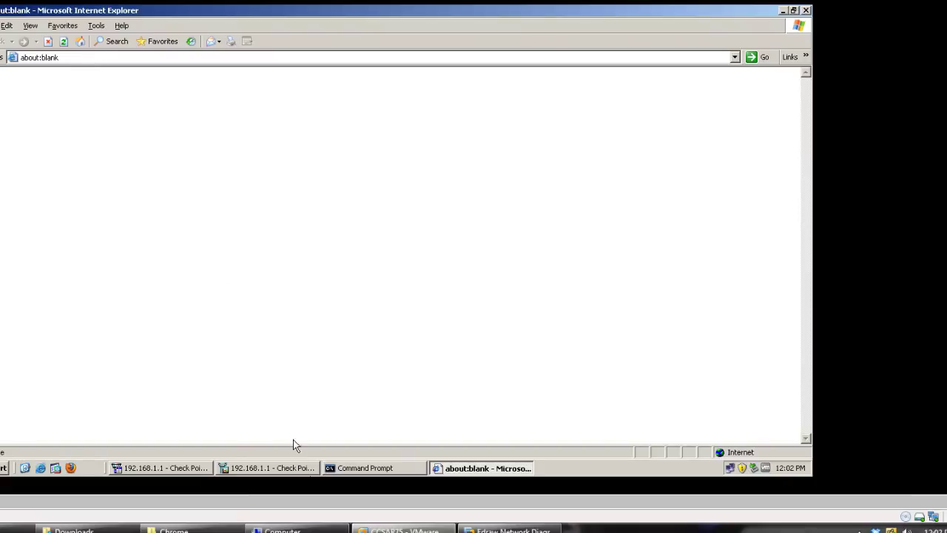
# Step: Check the path from the Console to the Branch DMZ server in the Edraw network diagram, and return to VMware Workstation
pyautogui.click(511, 530)
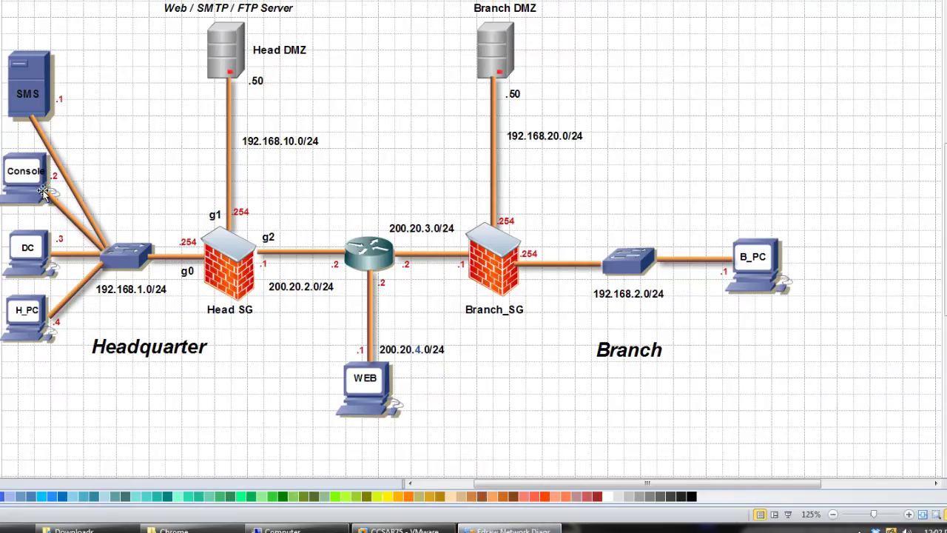
pyautogui.click(31, 181)
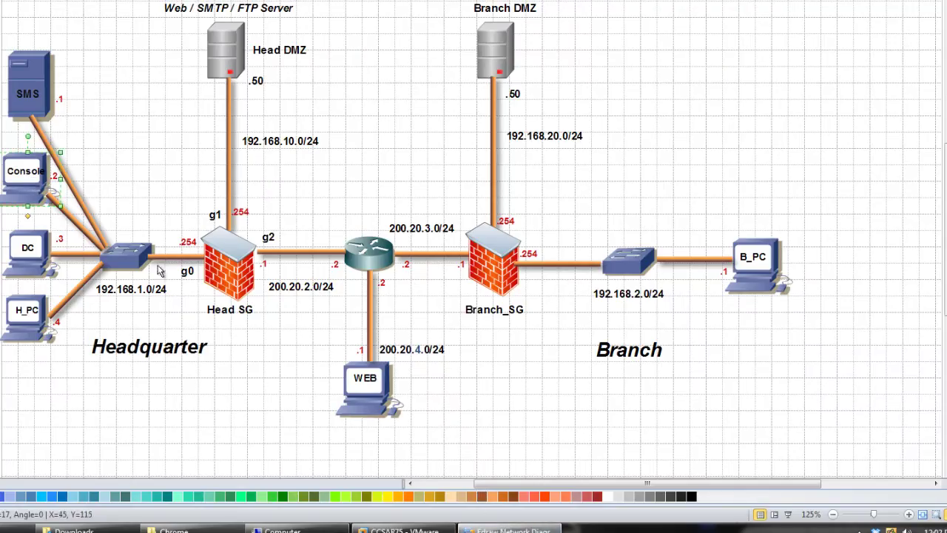
pyautogui.click(500, 46)
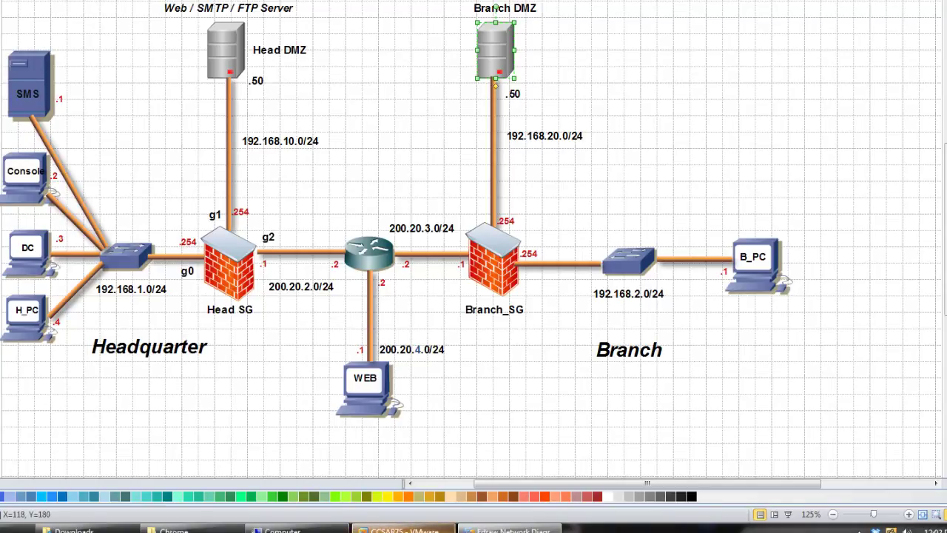
pyautogui.moveTo(399, 529)
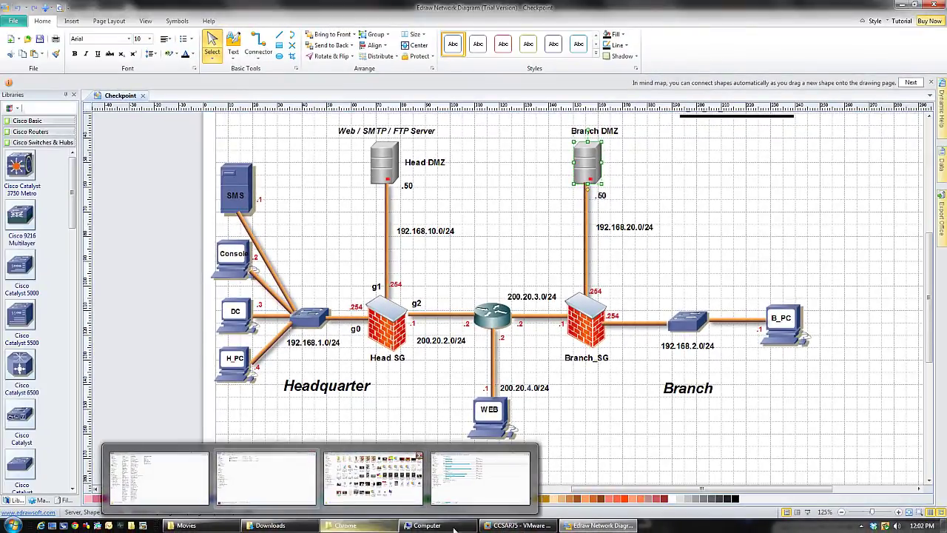
pyautogui.click(415, 477)
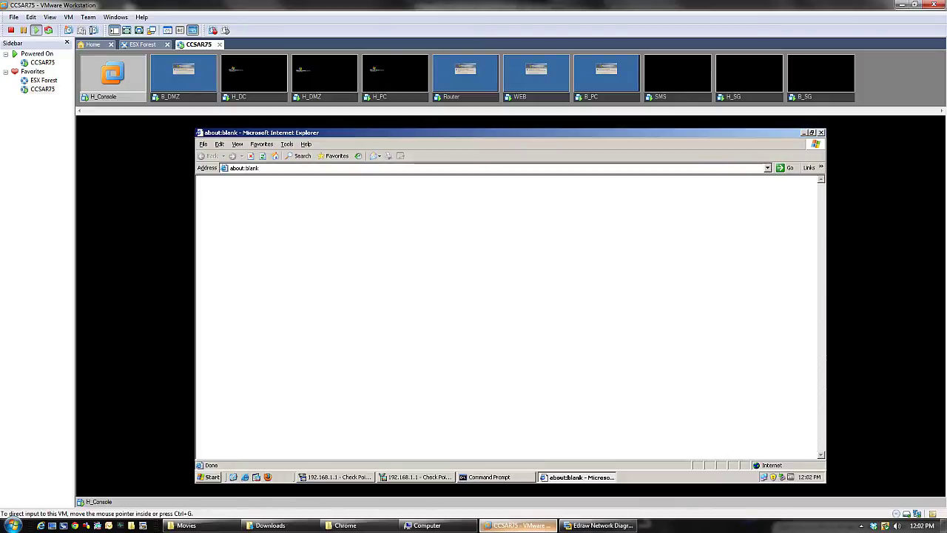
# Step: Browse to 192.168.20.50 from the console machine to test access to the Branch DMZ web server
pyautogui.click(290, 169)
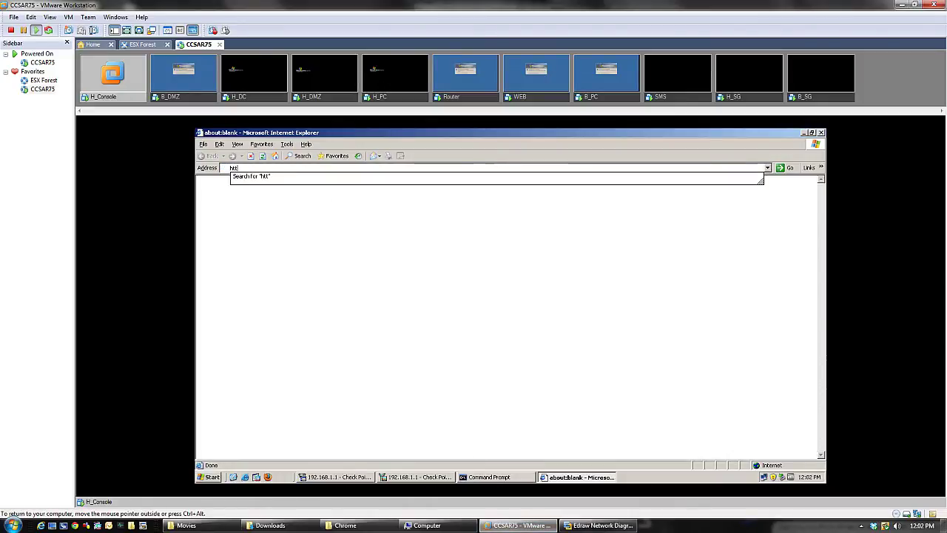
pyautogui.press('BackSpace')
pyautogui.write('19')
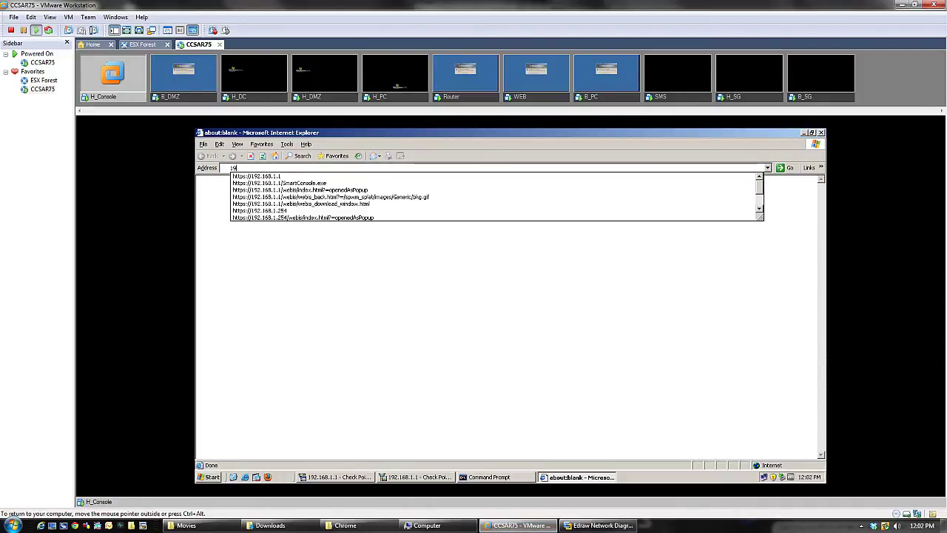
pyautogui.write('2.168.5')
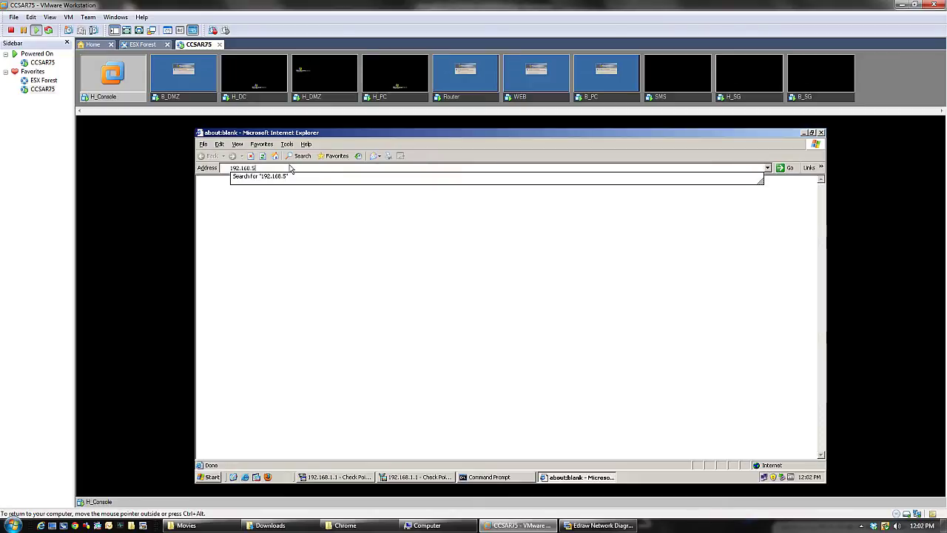
pyautogui.press('BackSpace')
pyautogui.write('20.50')
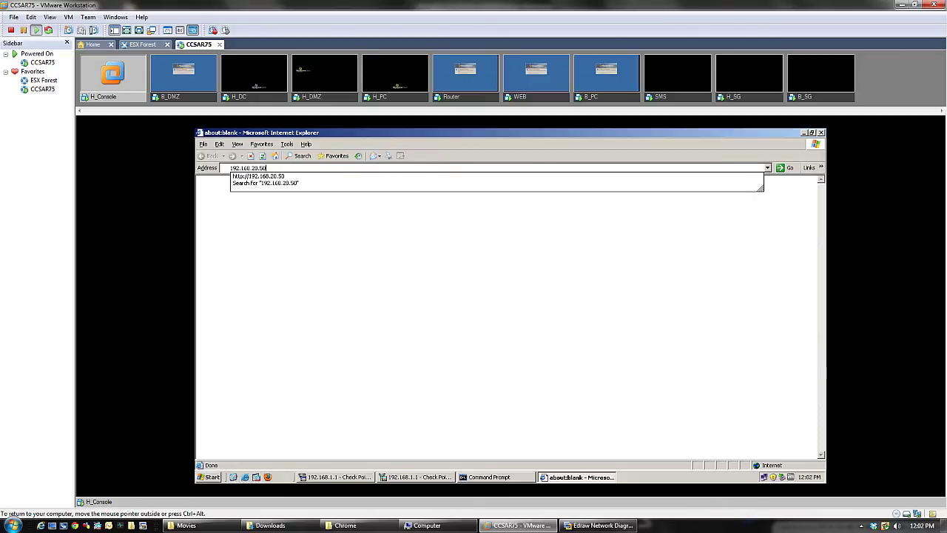
pyautogui.press('Return')
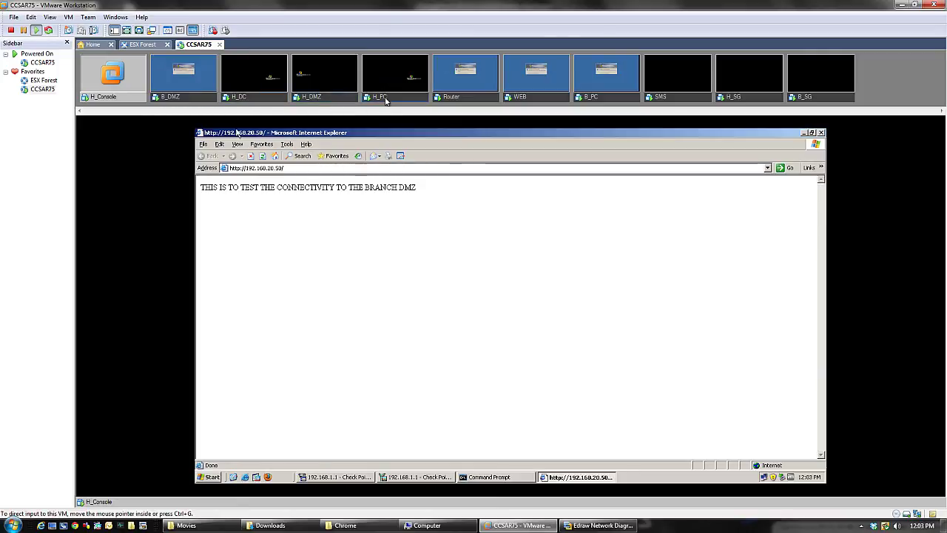
# Step: Switch to the B_PC virtual machine, unlock it and close the SecurePlatform routing table window
pyautogui.click(611, 100)
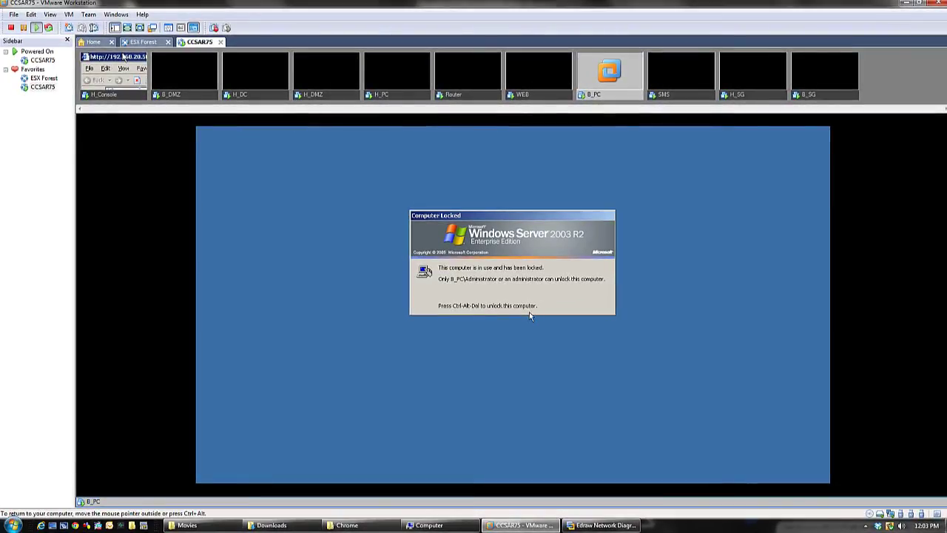
pyautogui.press('ctrl+alt+Insert')
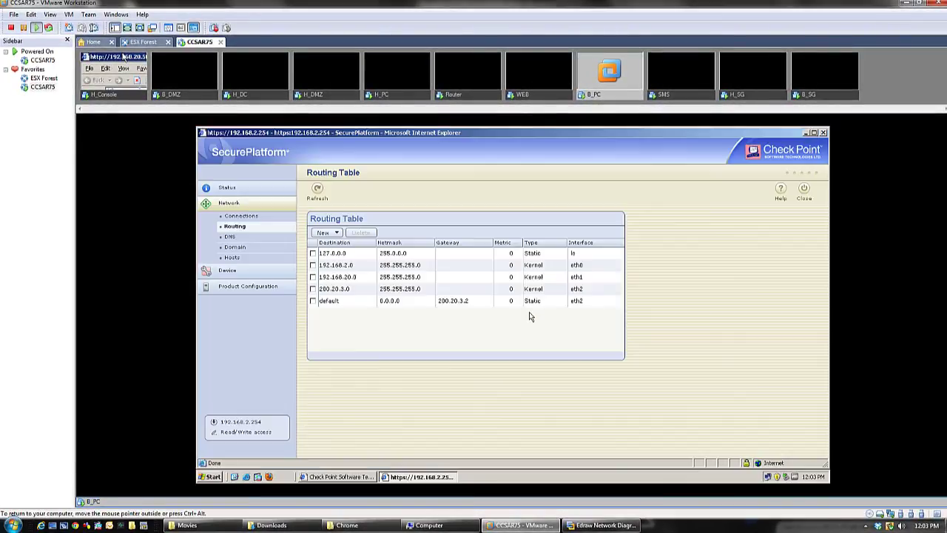
pyautogui.click(824, 133)
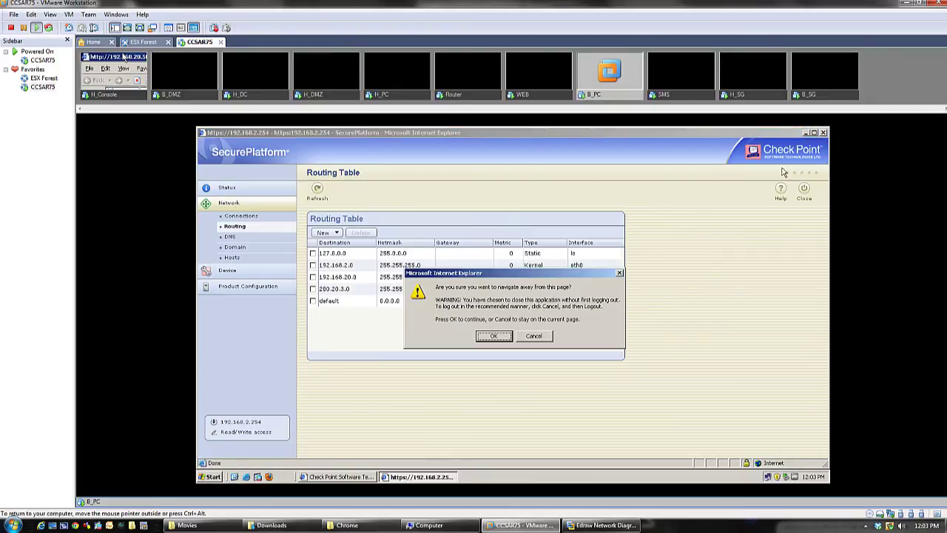
pyautogui.click(496, 338)
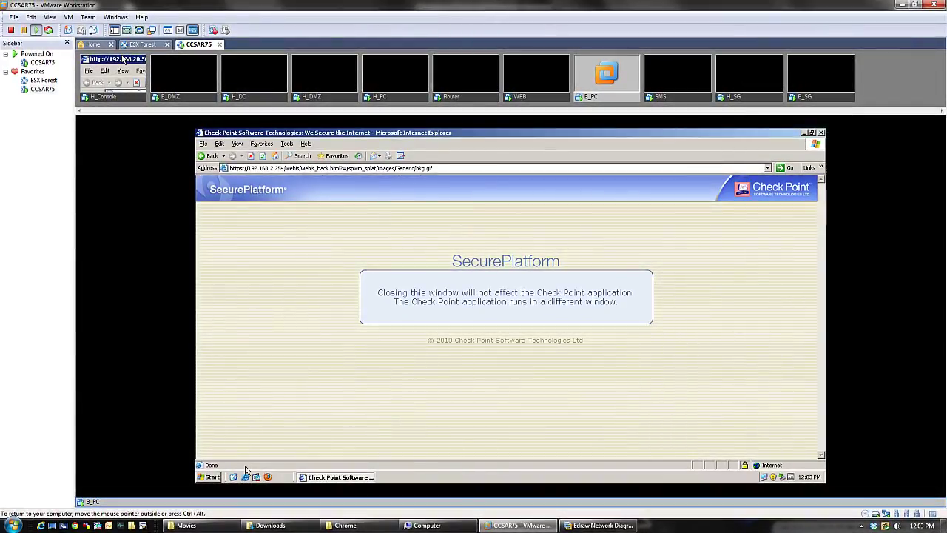
# Step: Browse to 192.168.10.50 from B_PC to test access to the Headquarter DMZ web server, and close both Internet Explorer windows
pyautogui.click(245, 476)
pyautogui.click(350, 169)
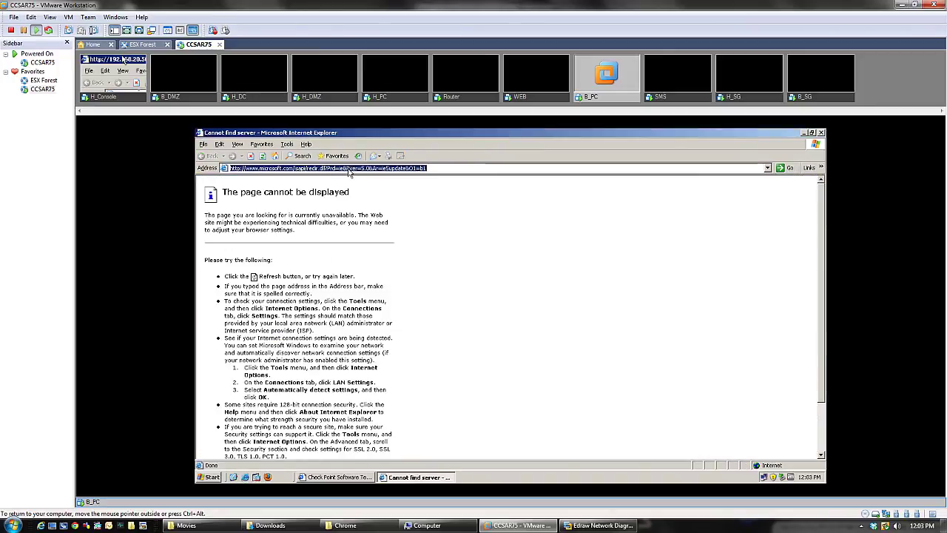
pyautogui.write('192.1')
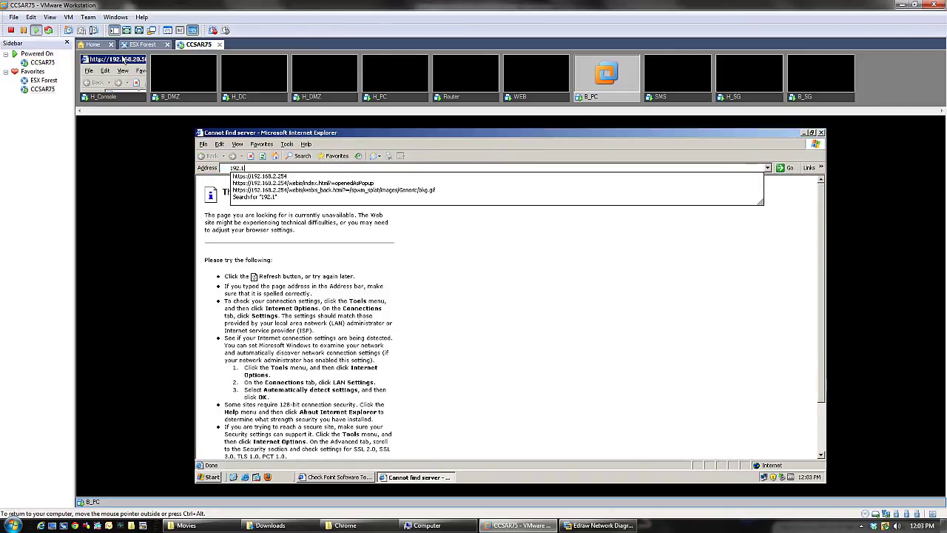
pyautogui.write('68.10.50')
pyautogui.press('Return')
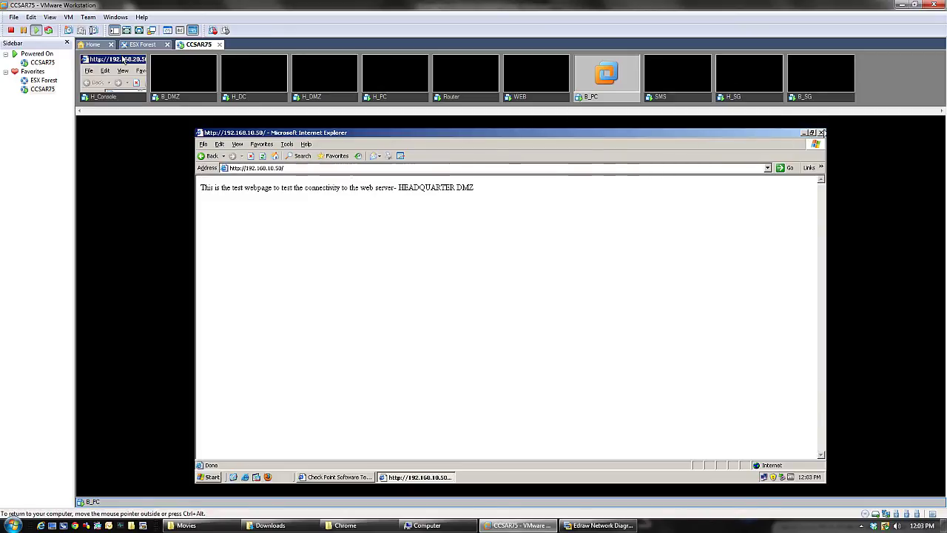
pyautogui.click(820, 134)
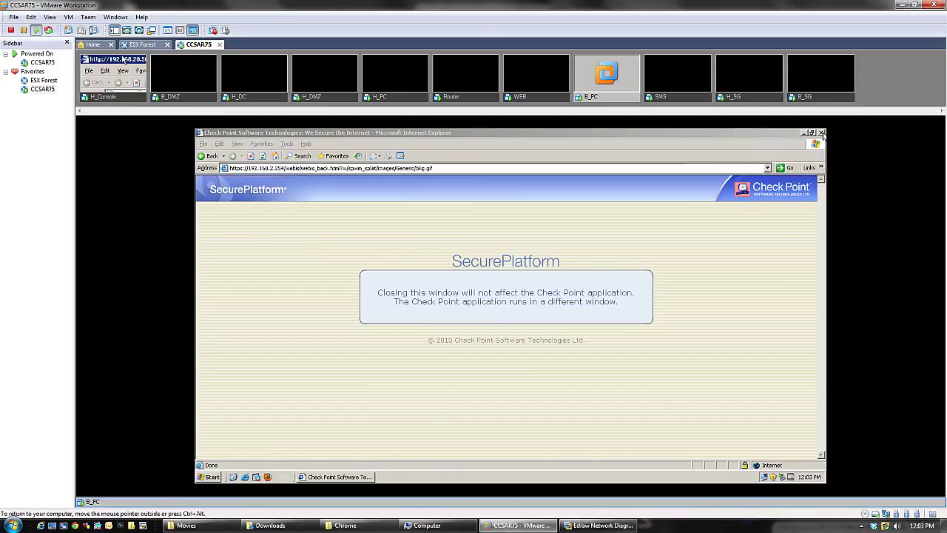
pyautogui.click(821, 133)
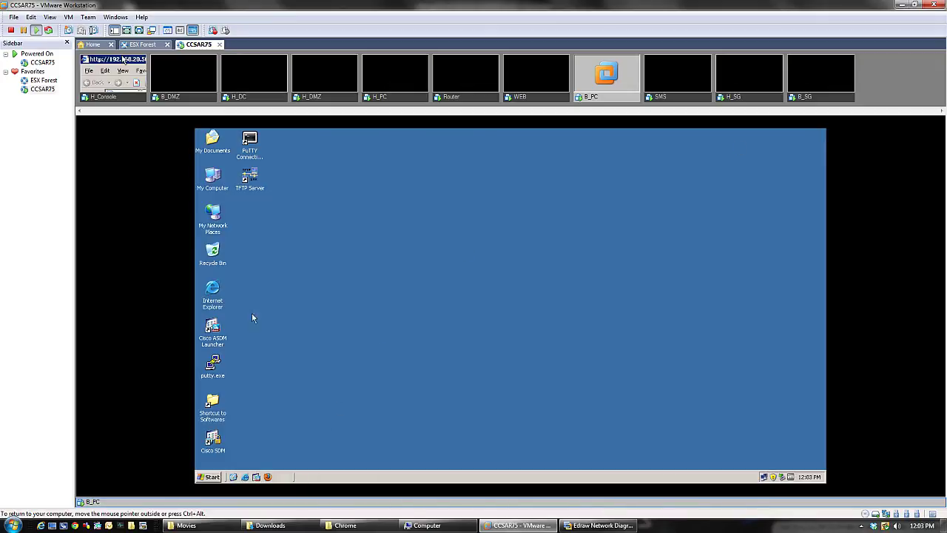
# Step: Switch to the H_Console virtual machine and check the services allowed by the Web Traffic Rule Branch in SmartDashboard
pyautogui.click(118, 95)
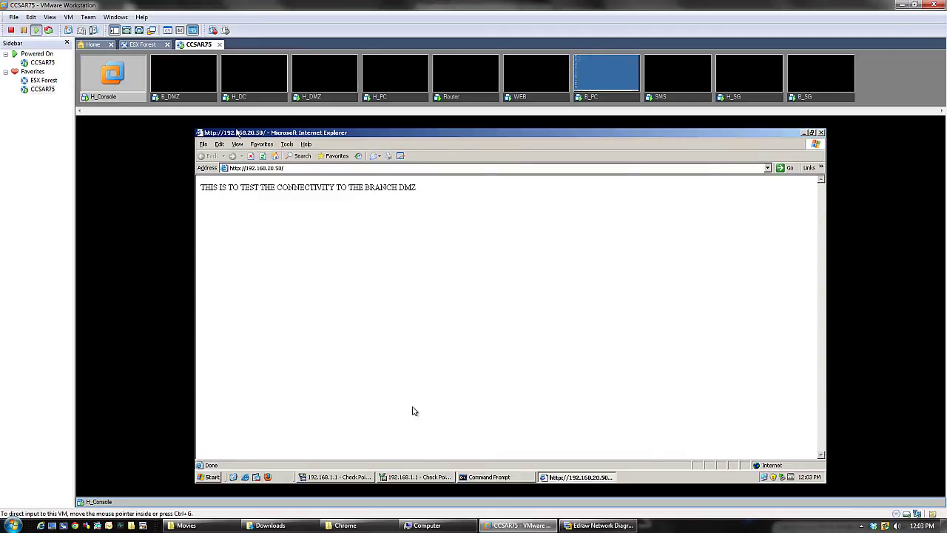
pyautogui.click(339, 474)
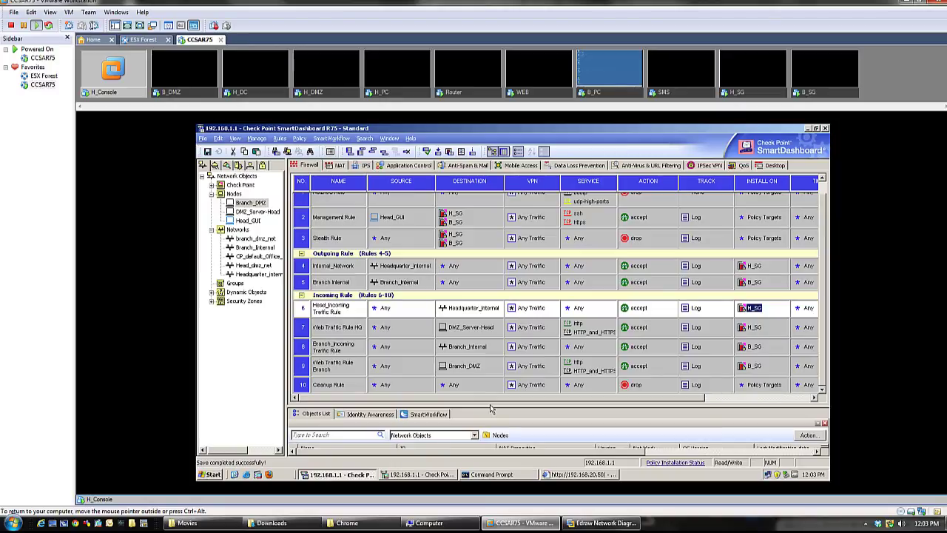
pyautogui.press('alt')
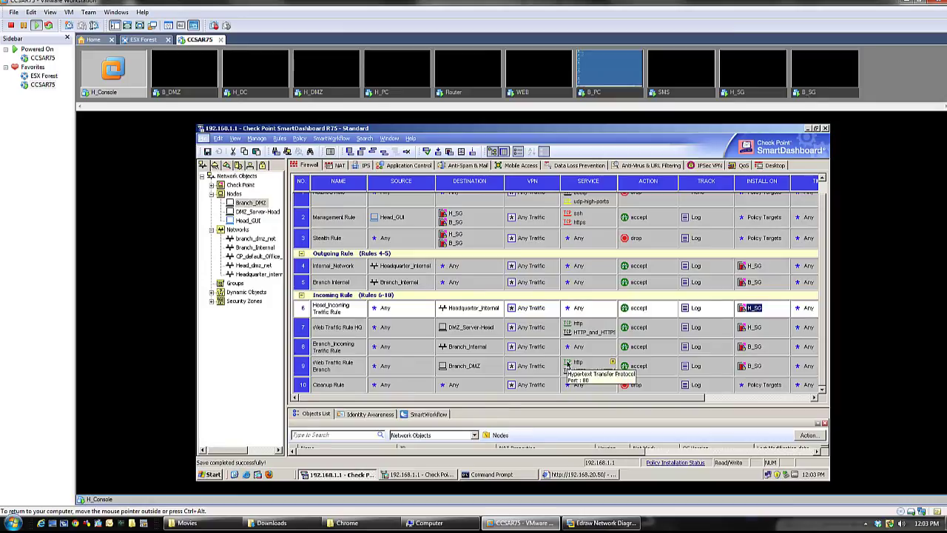
pyautogui.click(591, 372)
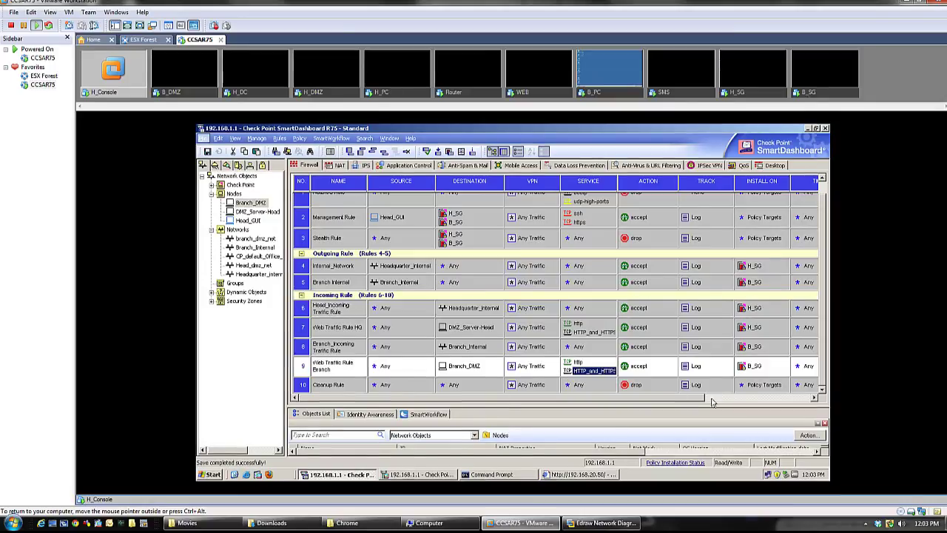